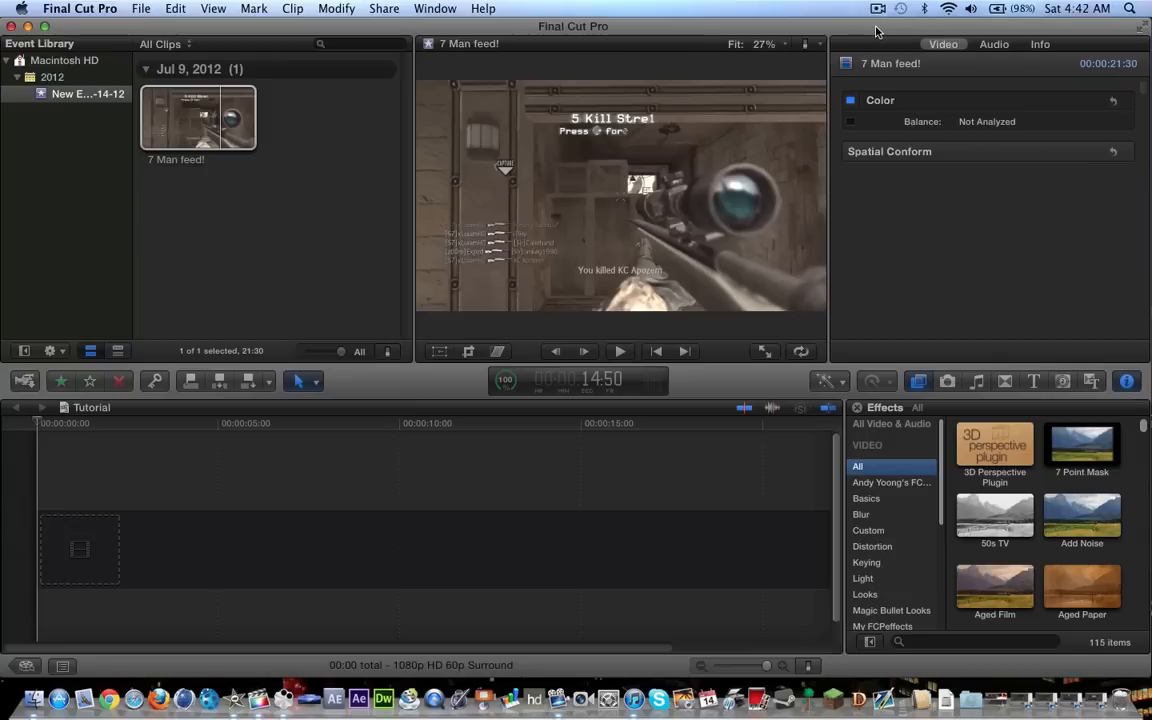
Add the 7 Man feed! clip to the Tutorial timeline and trim it to a 44-frame section starting around 2:15
left_click(198, 122)
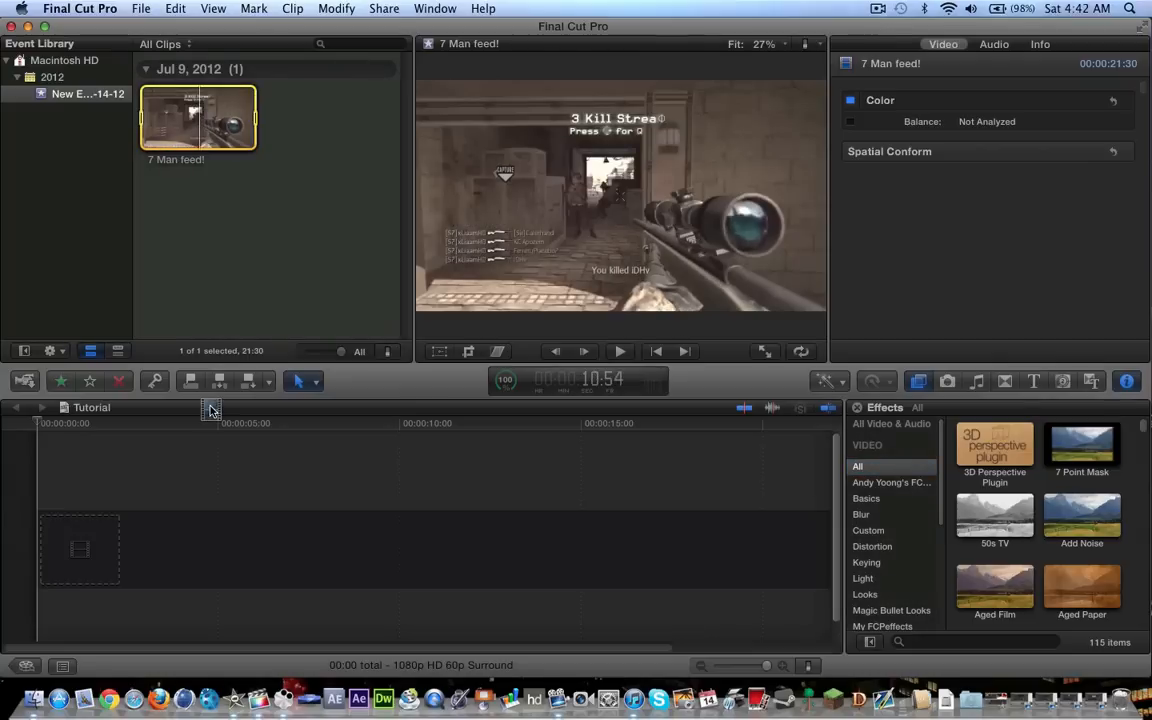
left_click_drag(211, 410, 205, 470)
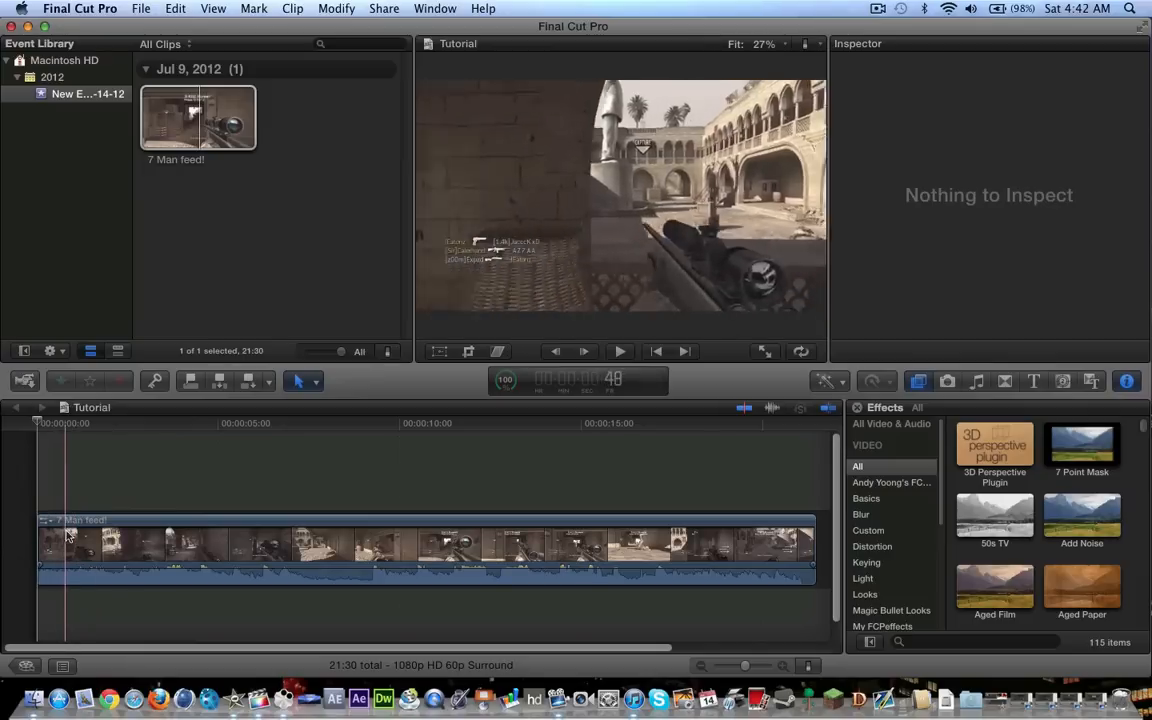
key("b")
left_click(118, 540)
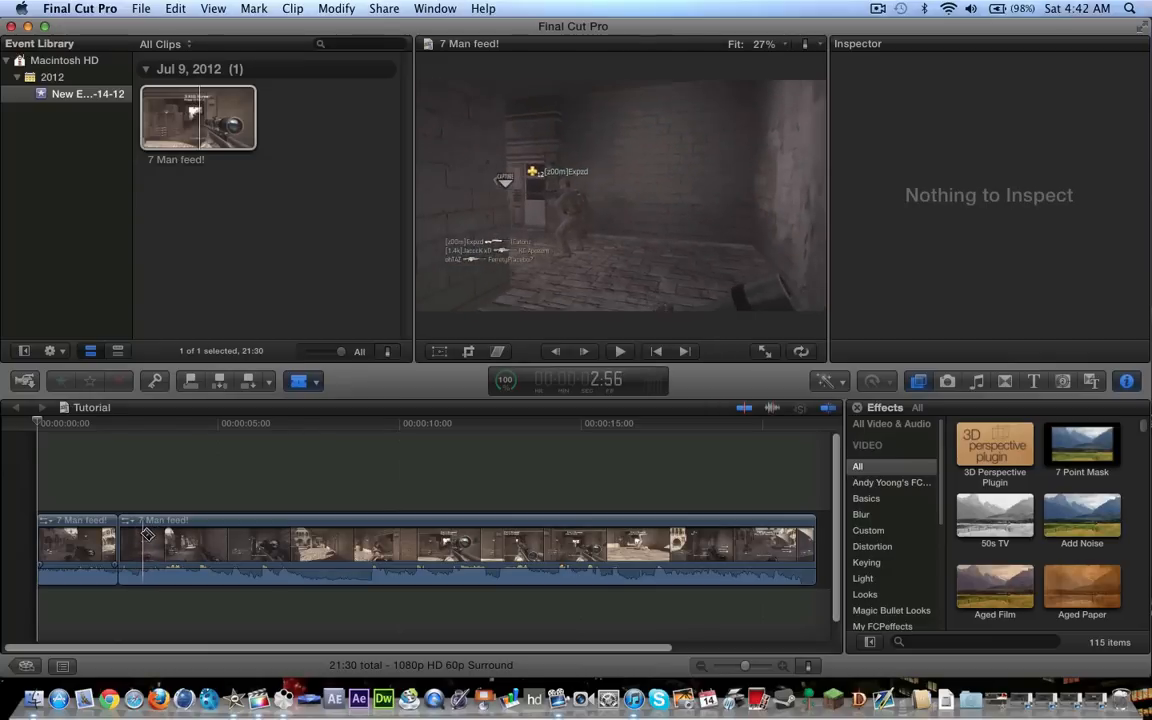
key("a")
left_click(75, 540)
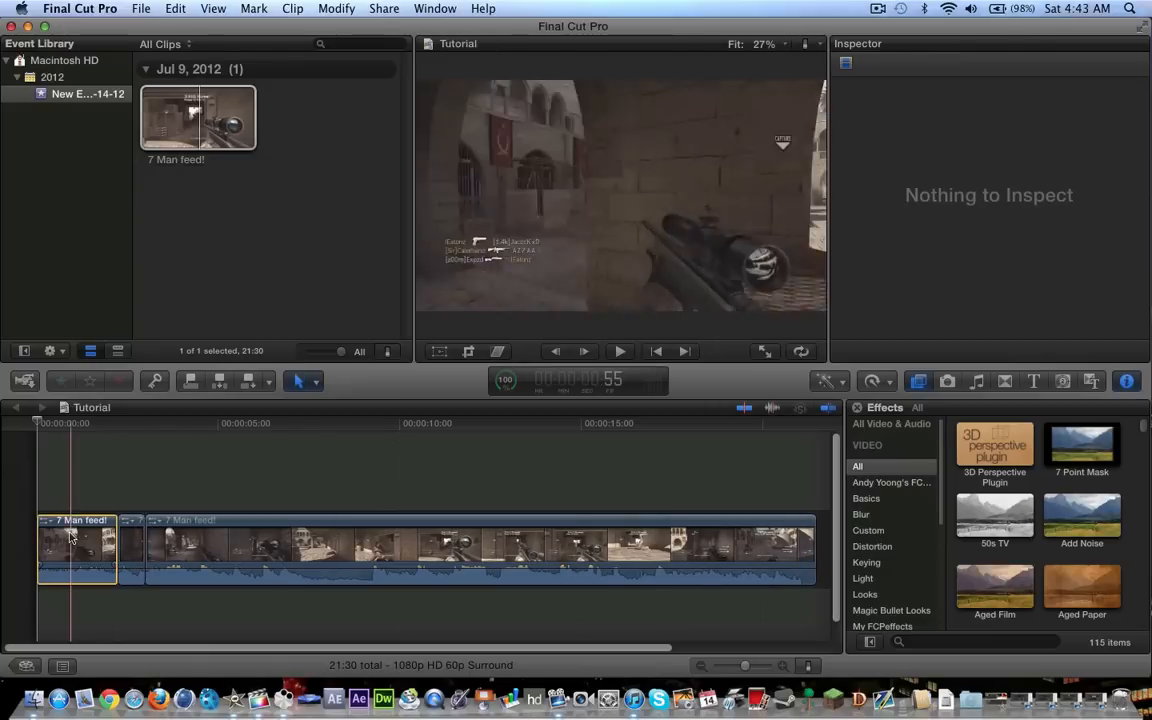
key("Delete")
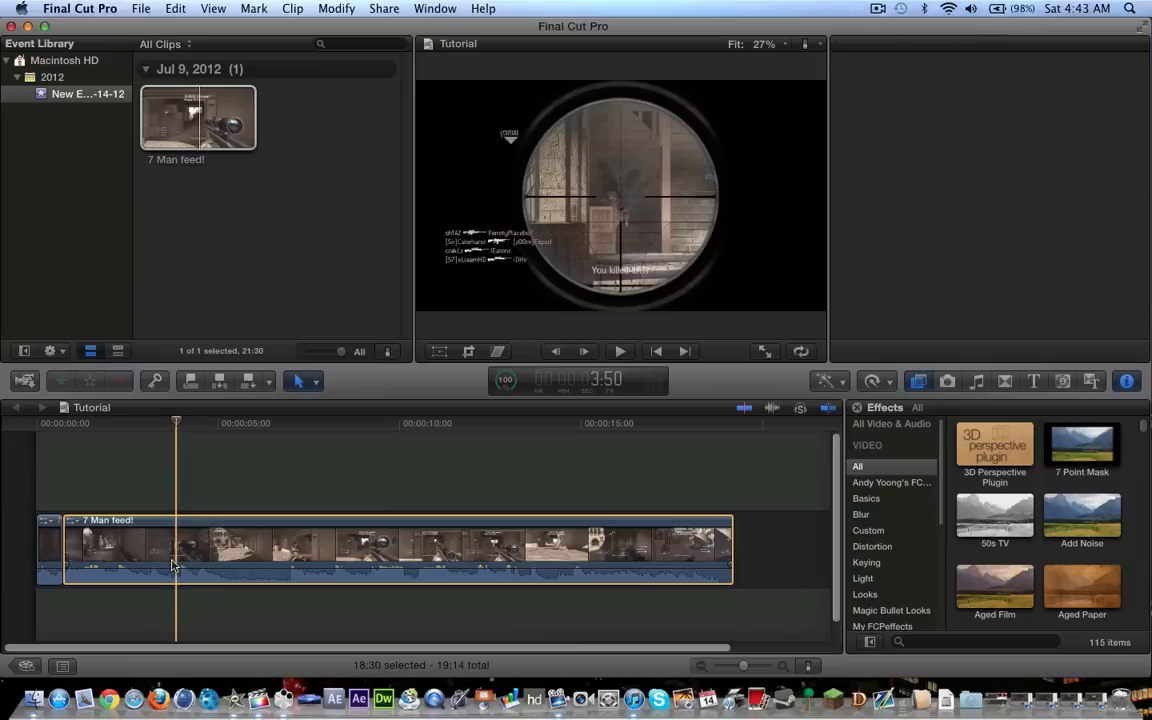
left_click(172, 563)
key("Delete")
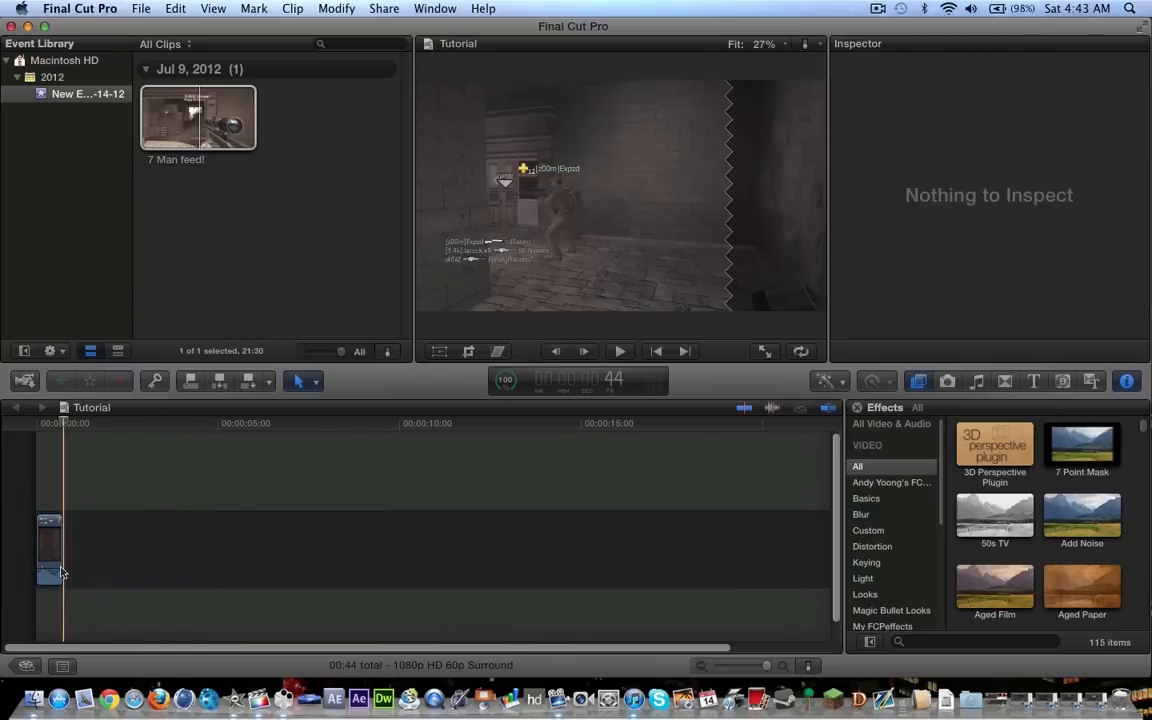
Retime the trimmed timeline clip to slow motion at 10% speed
left_click_drag(54, 568, 51, 617)
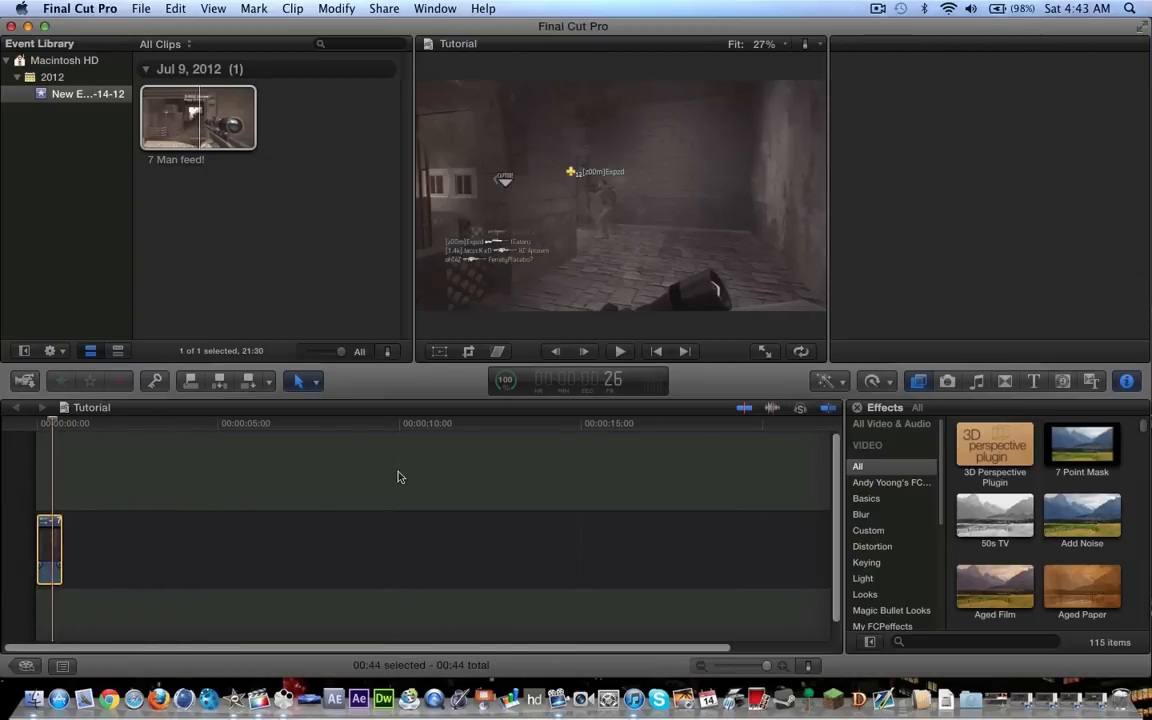
left_click(887, 383)
mouse_move(883, 404)
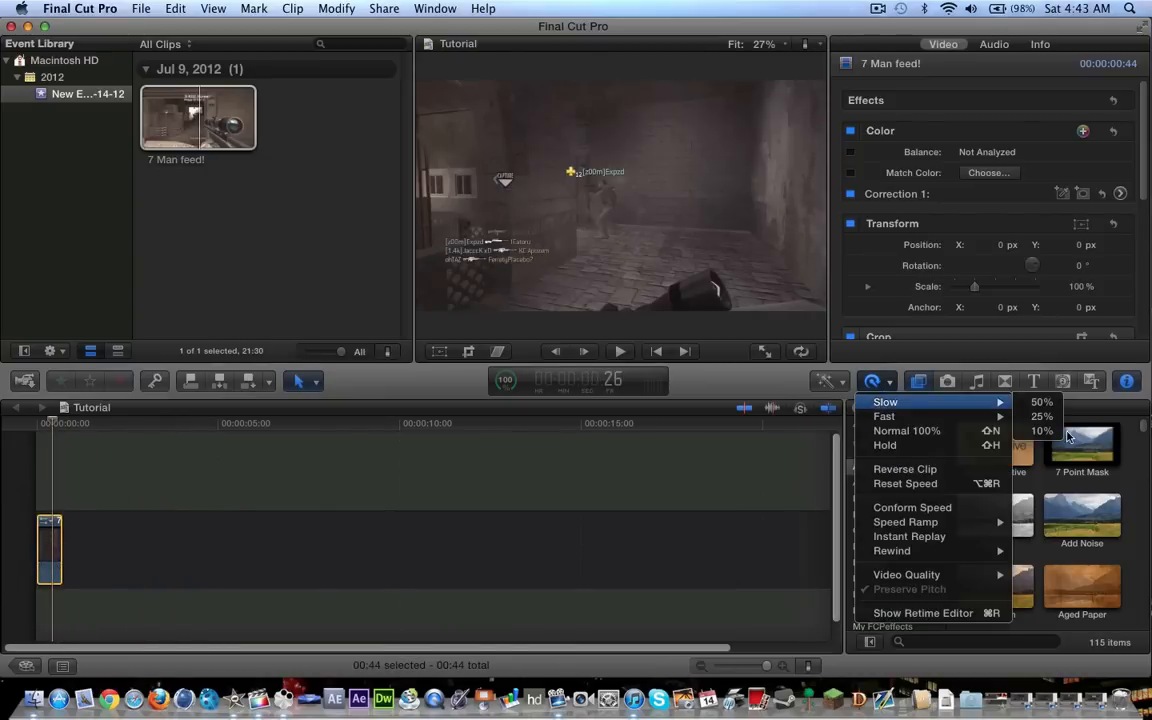
left_click(1042, 431)
Set the slowed clip's video quality to Optical Flow and stretch its retiming to a 10:08 duration, closing the retime display
left_click(872, 381)
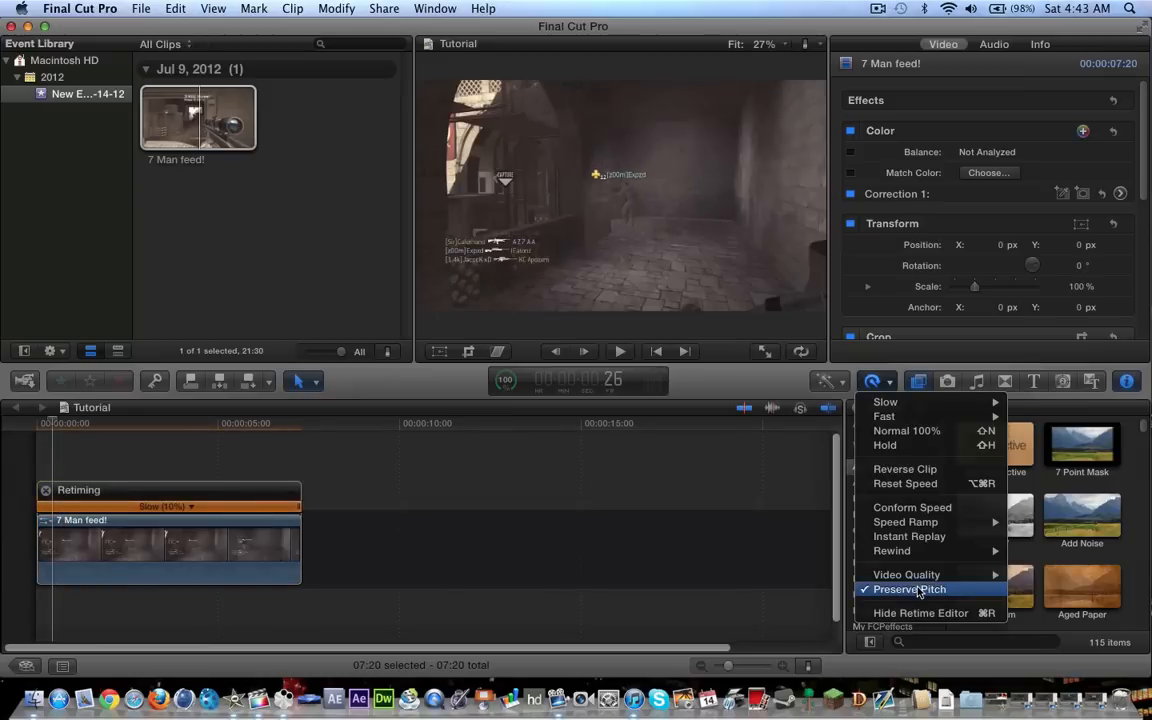
left_click(1054, 604)
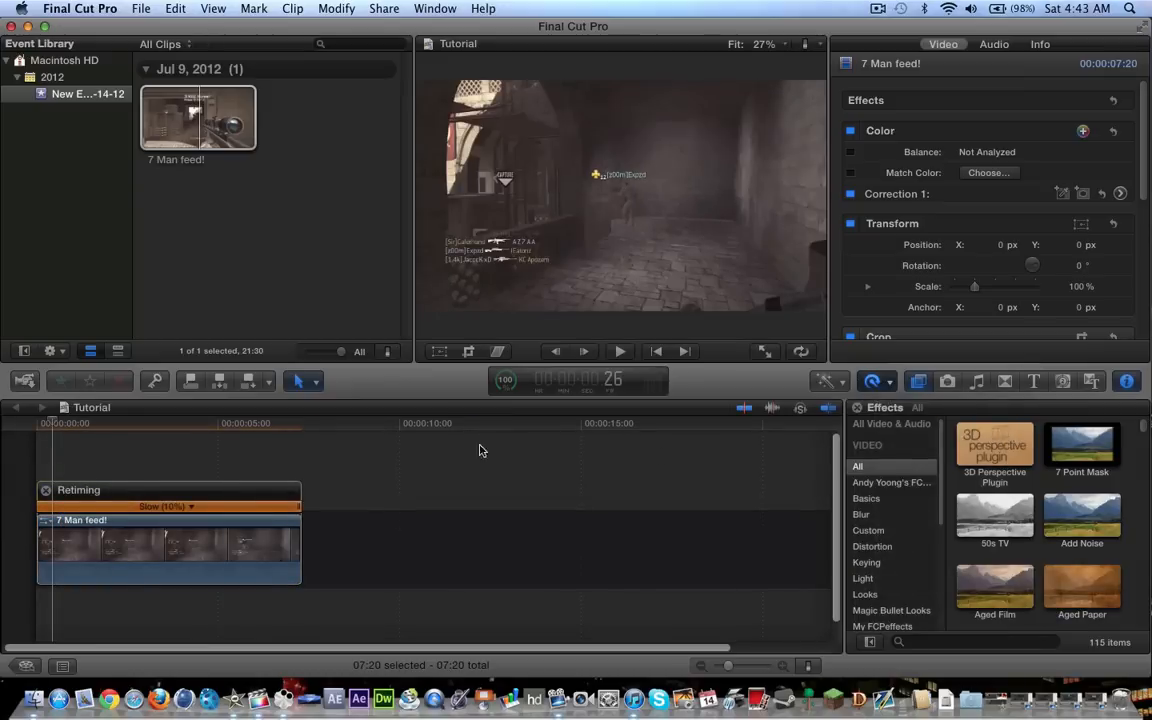
left_click_drag(300, 512, 401, 512)
left_click(46, 491)
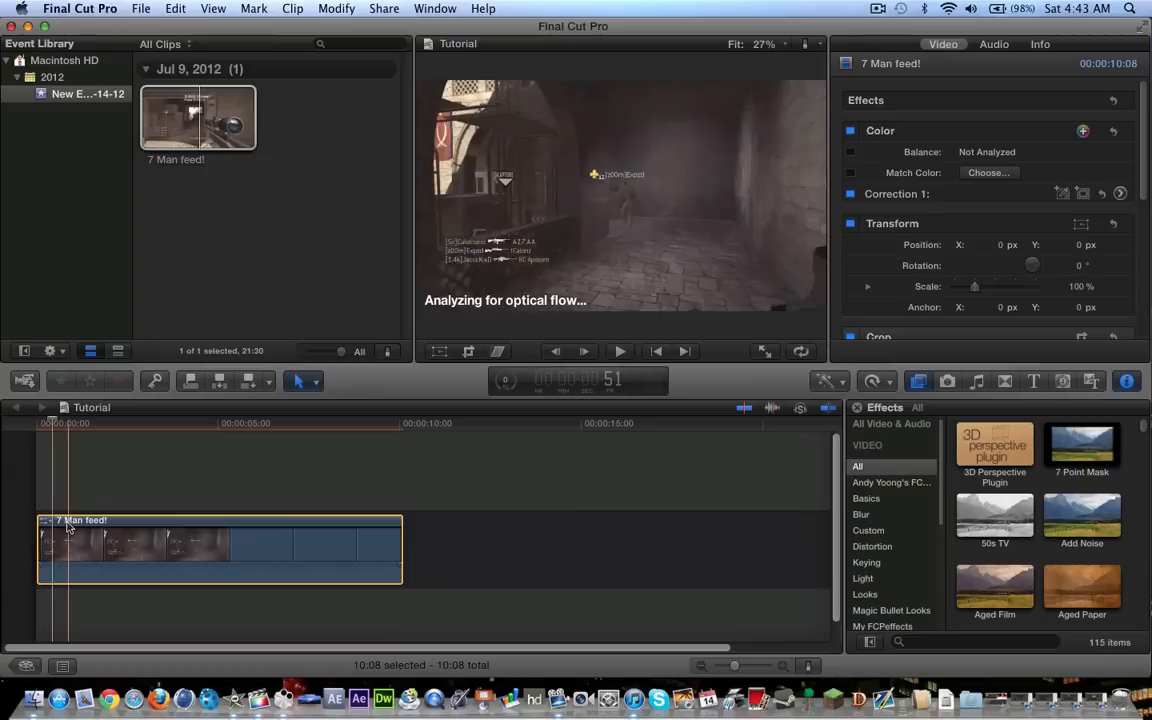
Play the slowed clip from its start and place evenly spaced markers along it up to about 9 seconds
key("space")
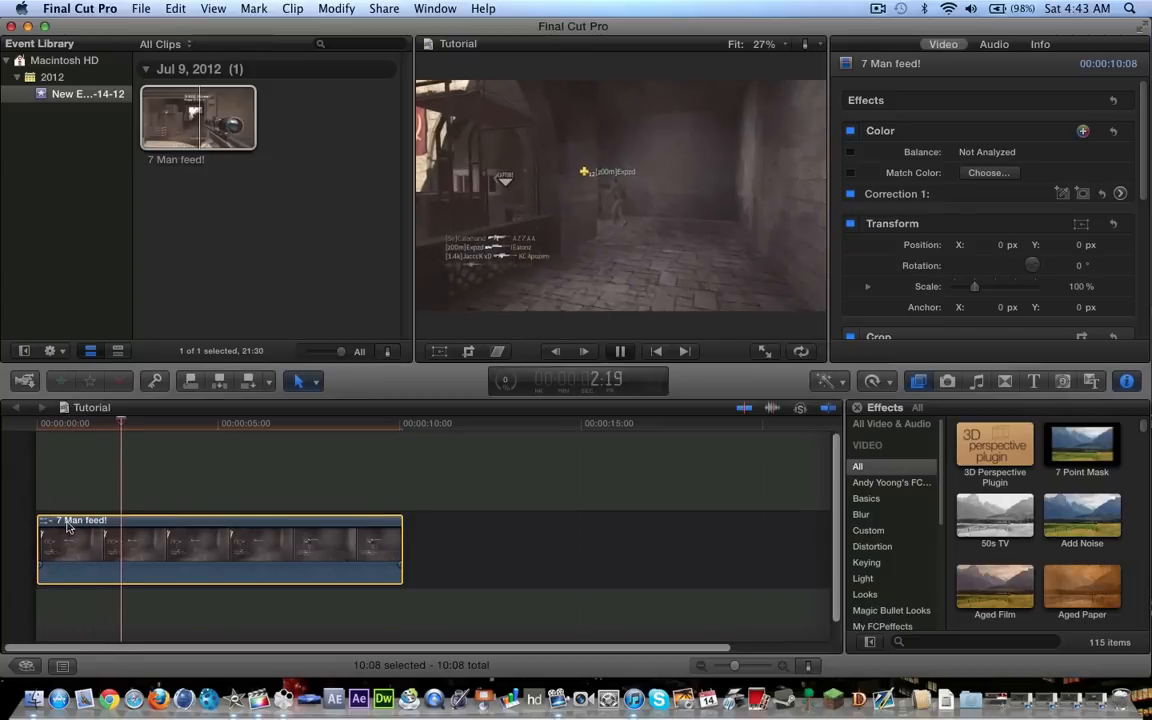
key("space")
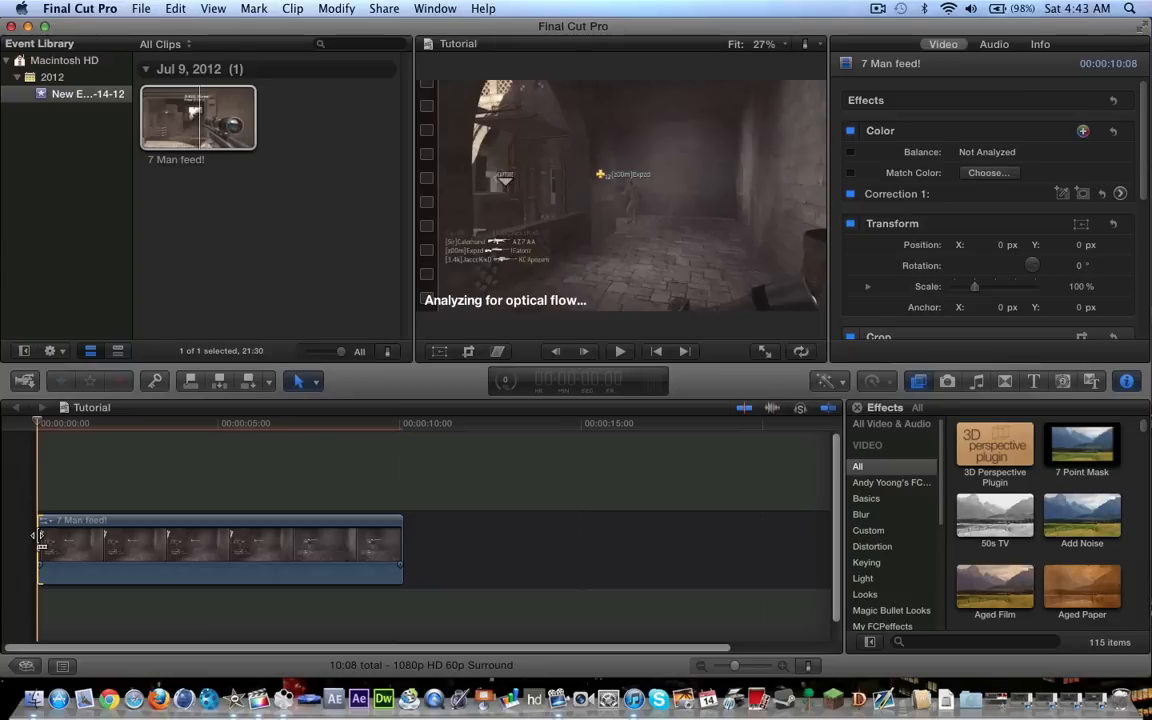
key("space")
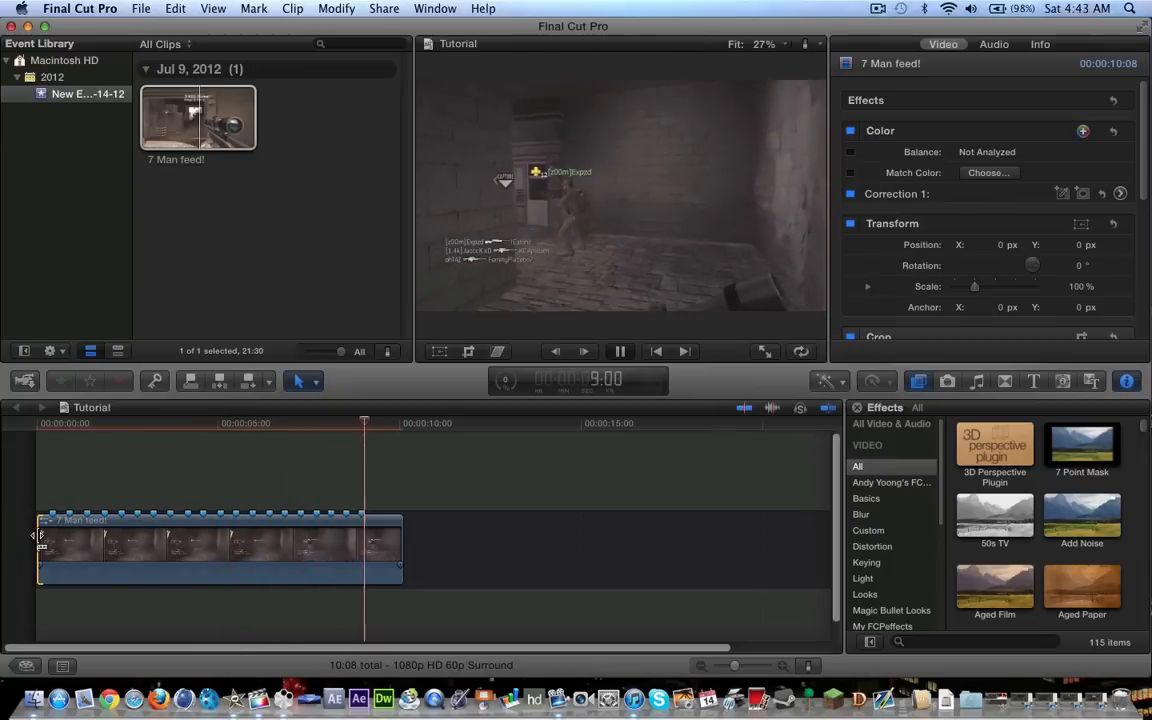
key("space")
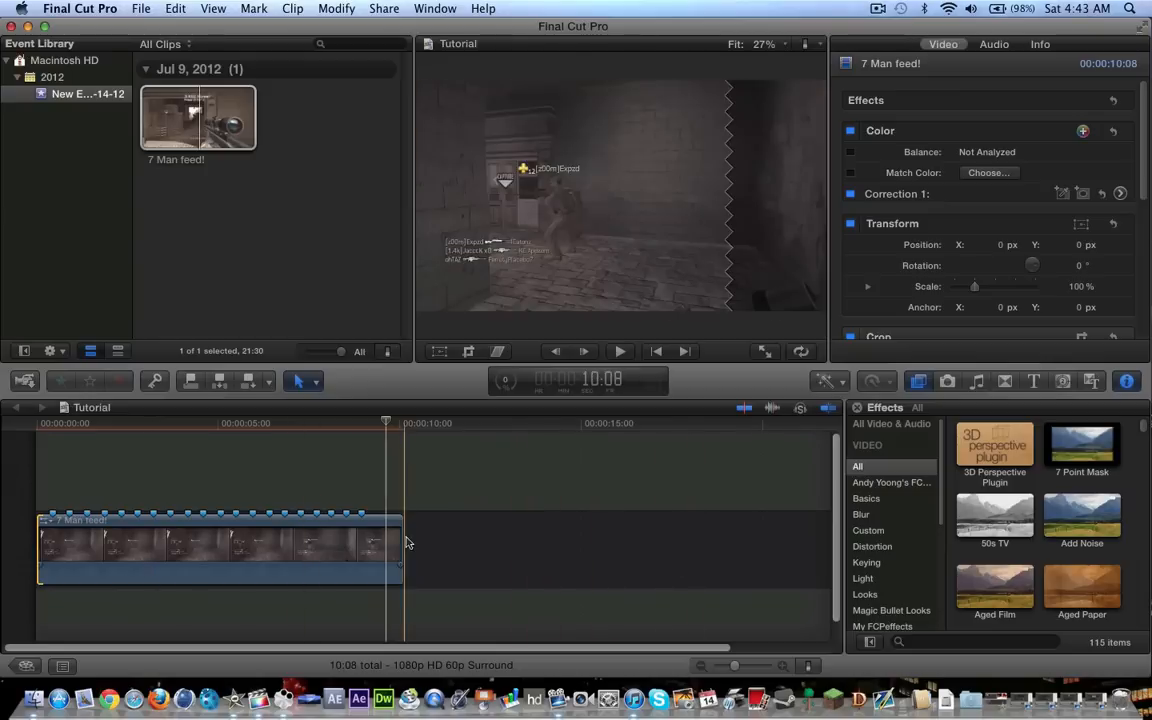
Check the rendering progress in Background Tasks and preview the opening seconds of the marked clip
left_click(502, 378)
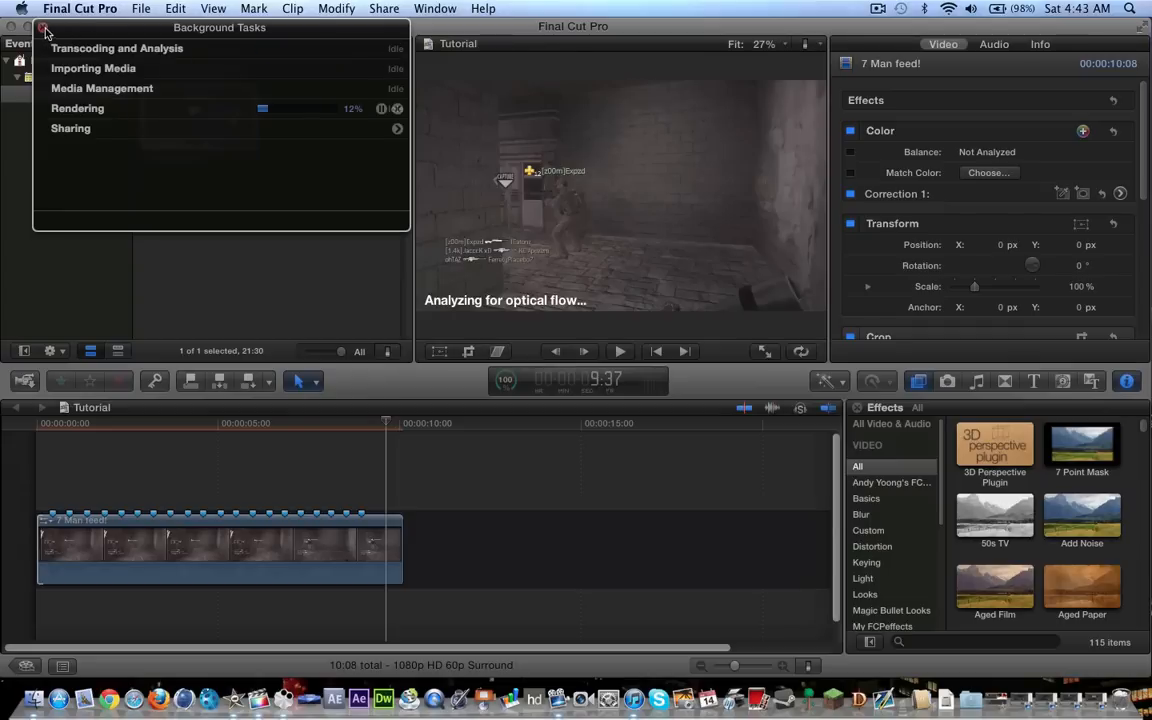
left_click(44, 29)
key("space")
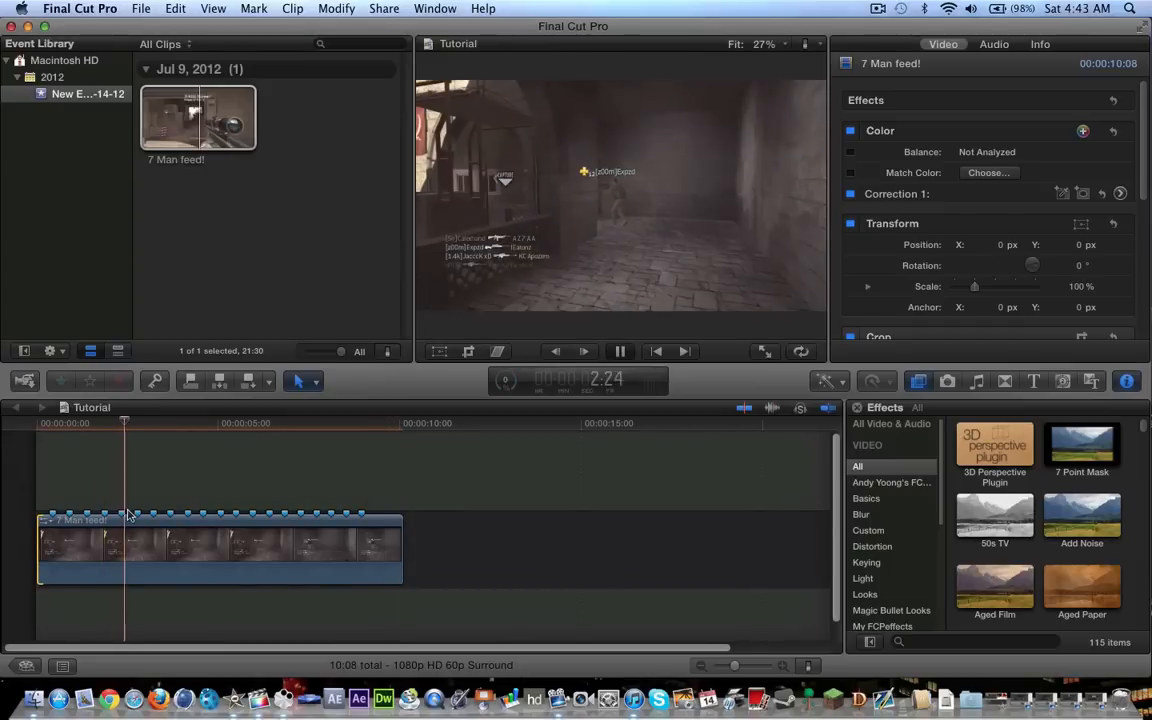
key("space")
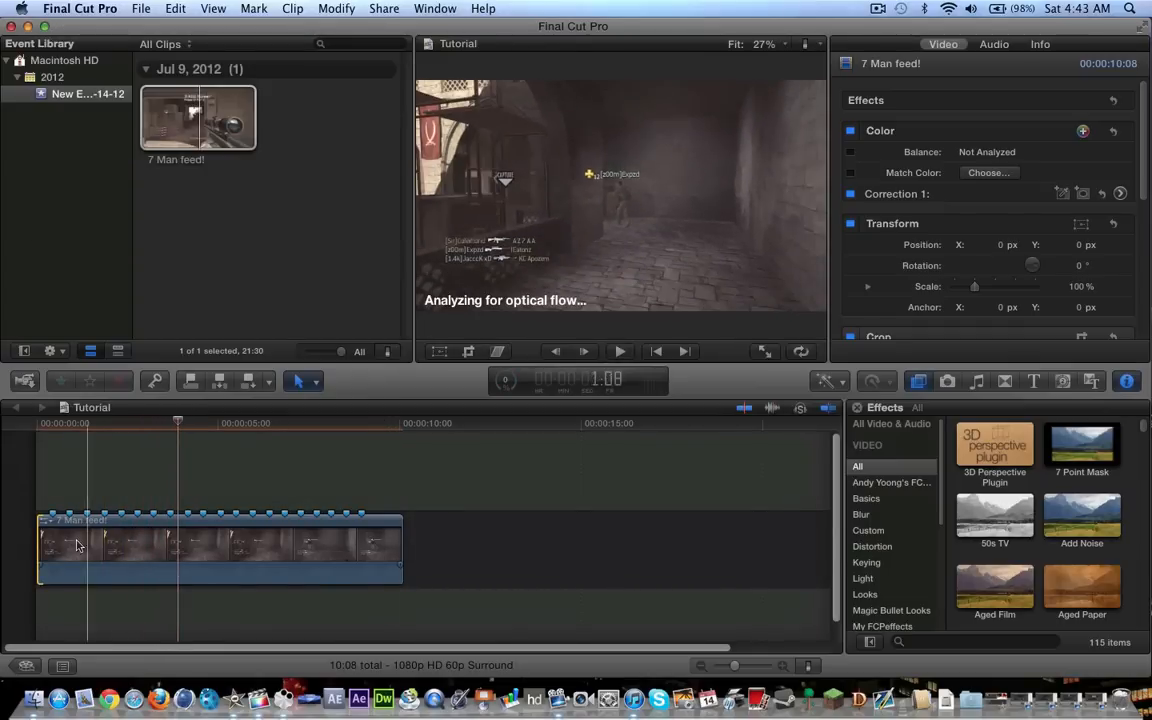
Apply a Ken Burns crop to the timeline clip, swapping start and end so it zooms out to the full frame
left_click(253, 548)
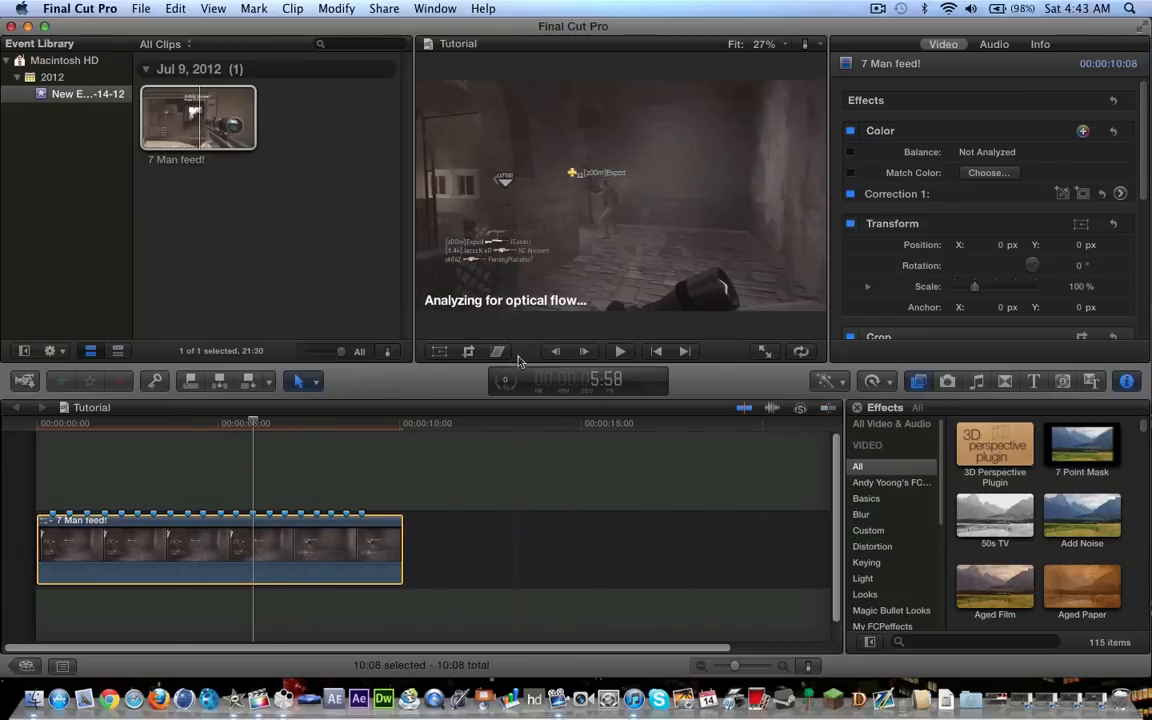
left_click(469, 352)
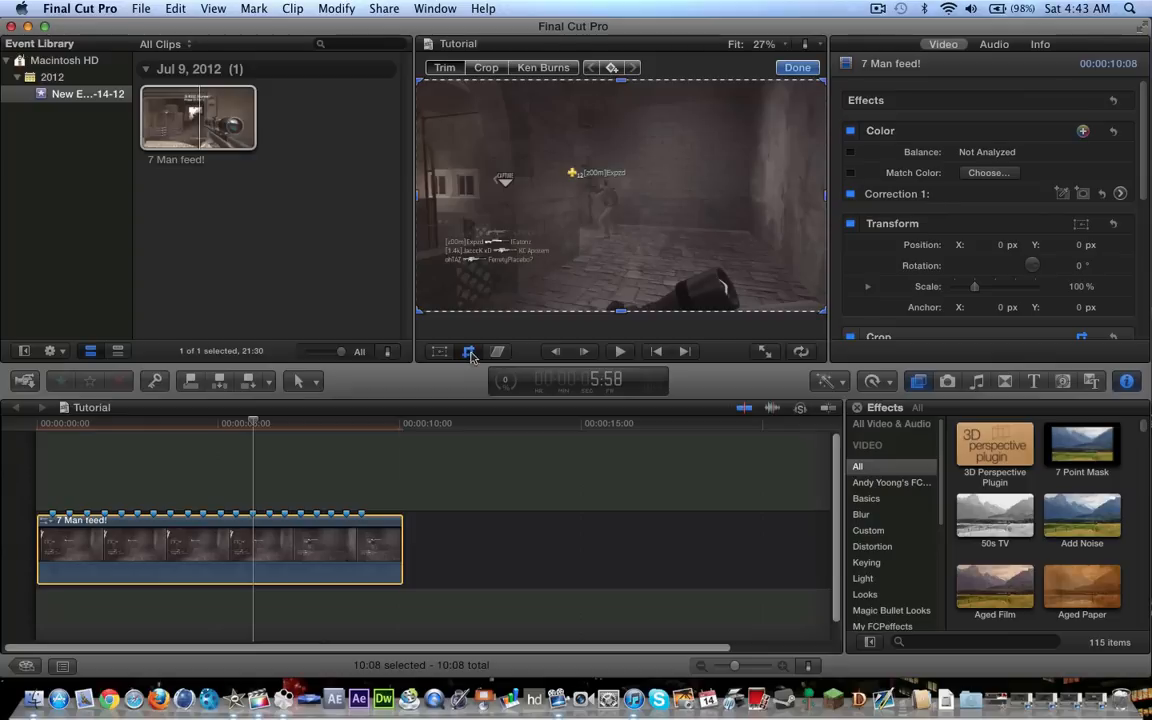
left_click(524, 68)
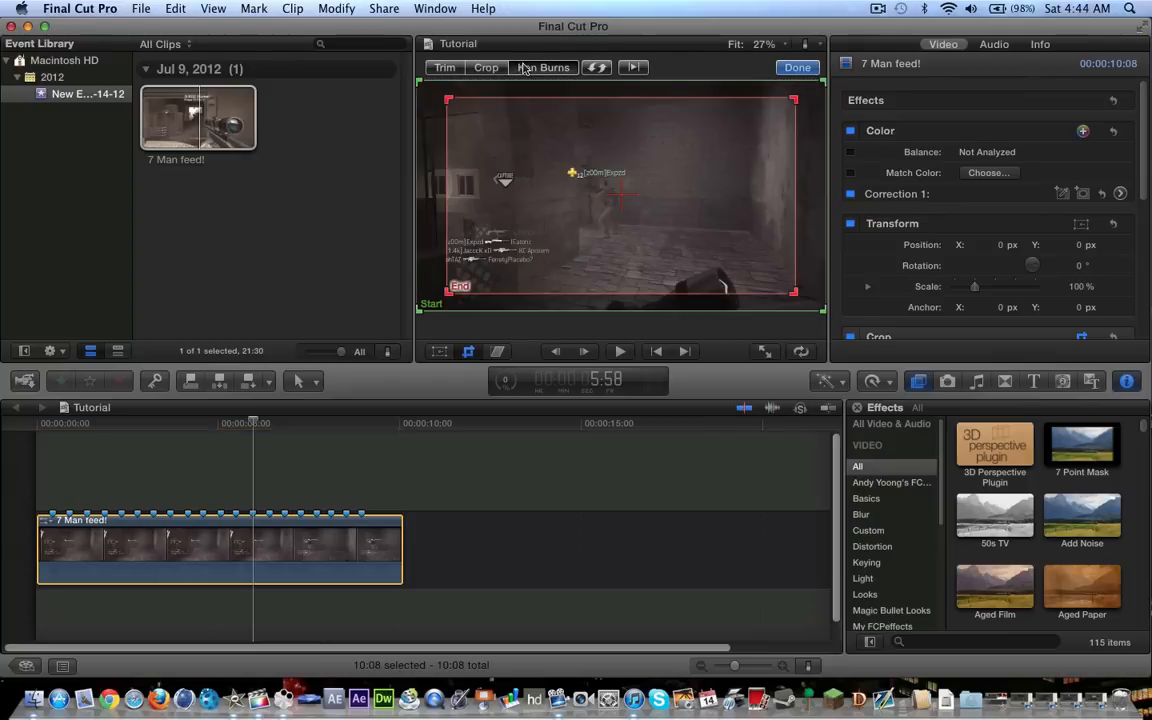
left_click(592, 70)
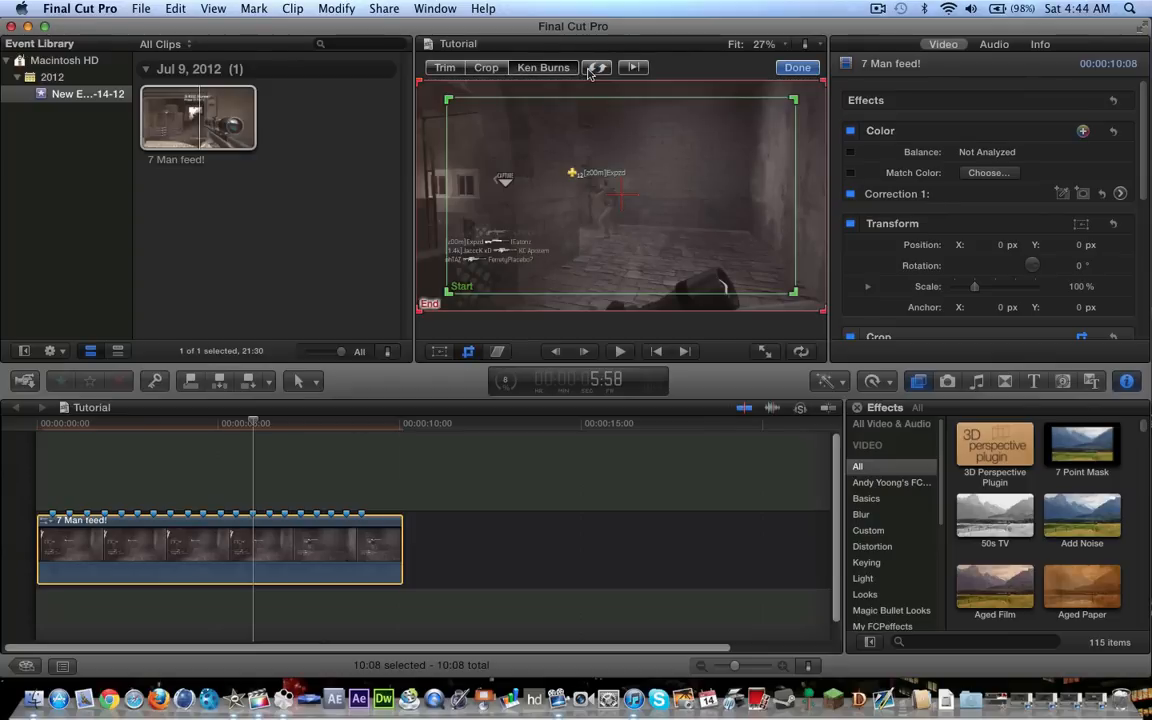
left_click(785, 70)
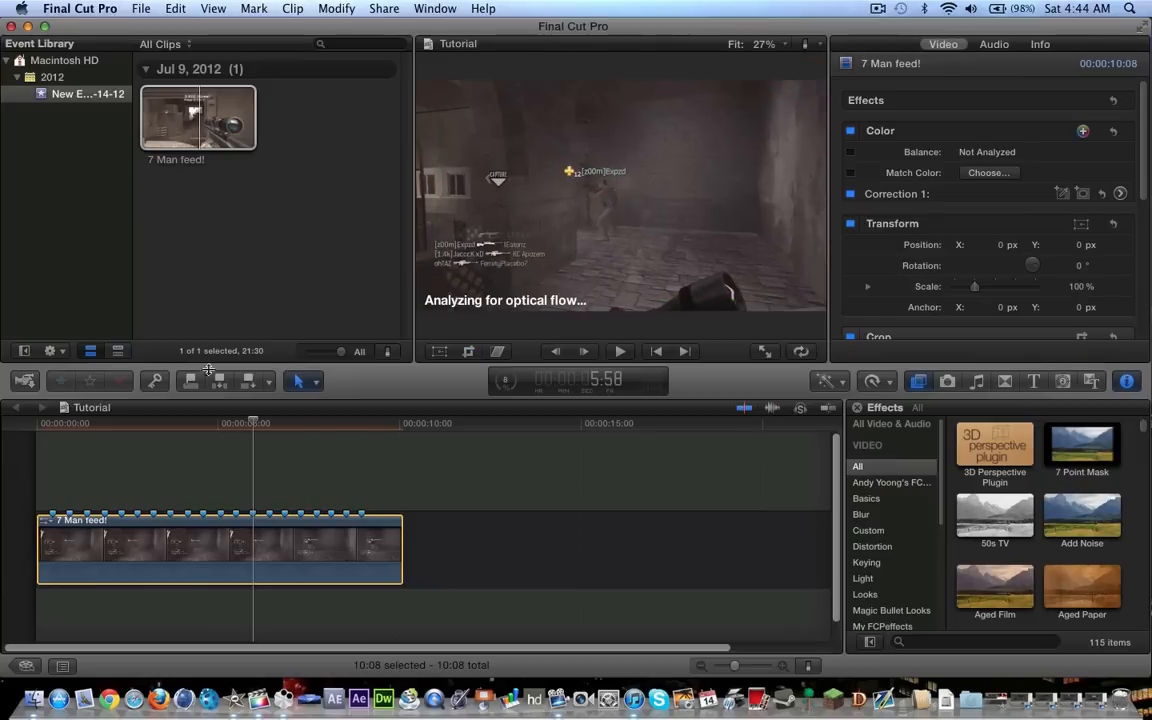
Blade the slowed timeline clip into segments at each beat marker, working from the first marker to the last
key("b")
left_click(54, 545)
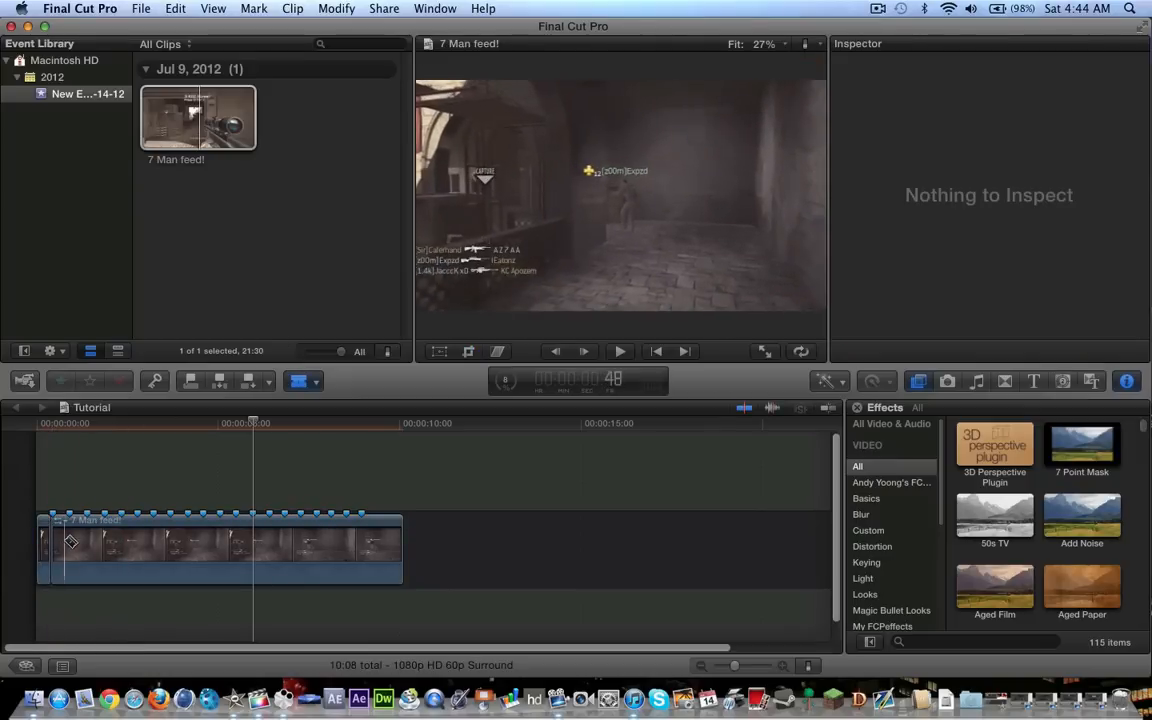
left_click(71, 541)
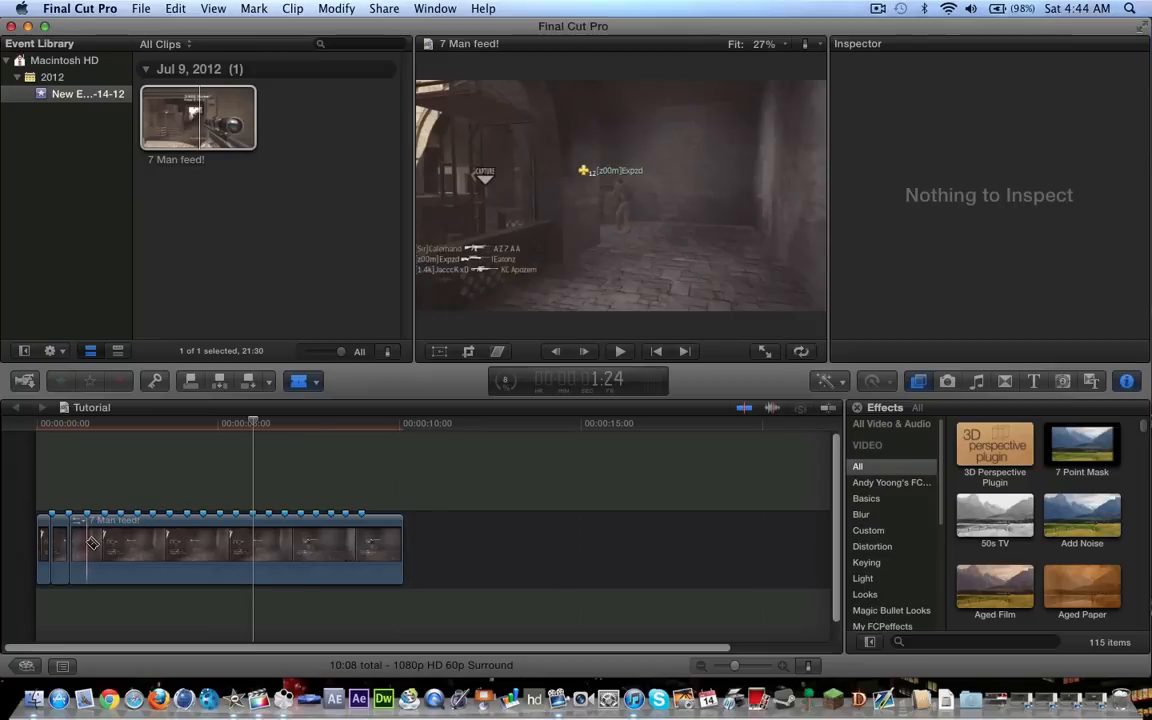
left_click(88, 542)
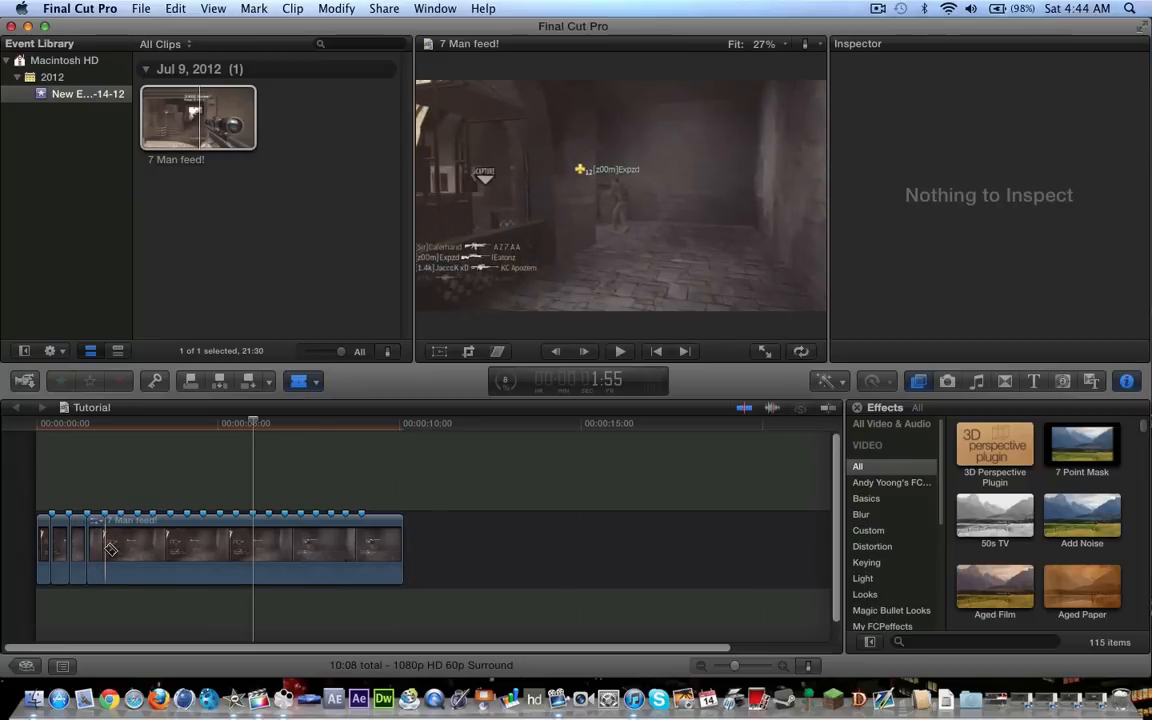
left_click(106, 548)
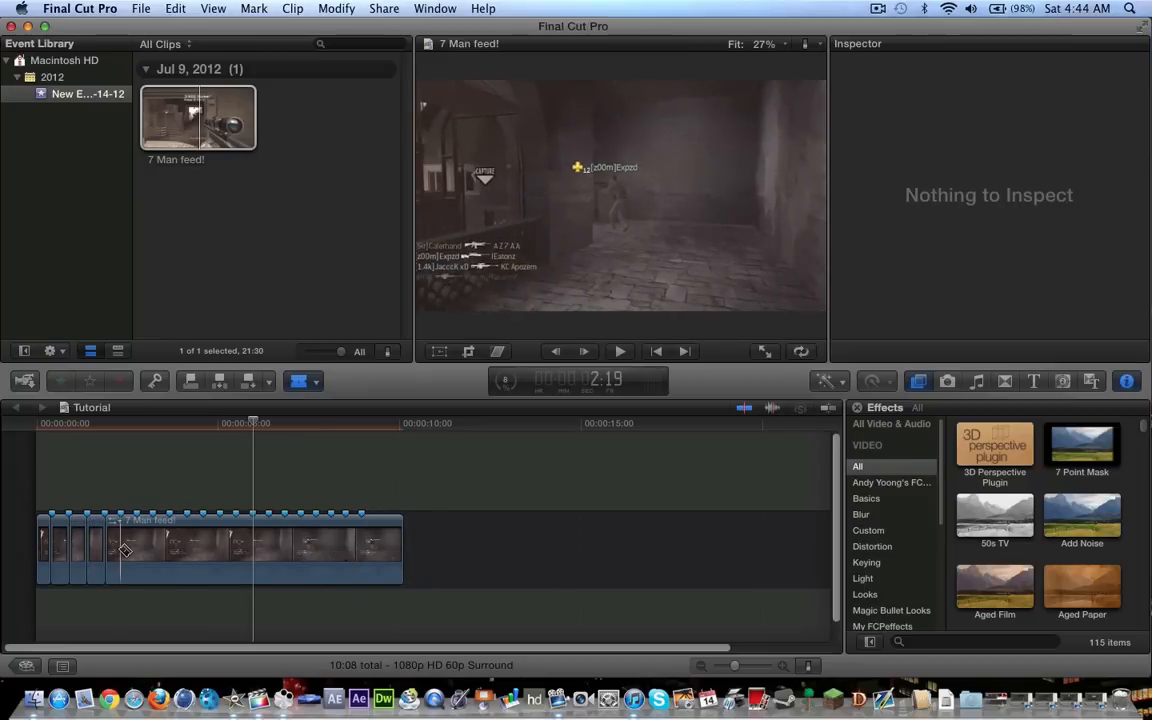
left_click(121, 548)
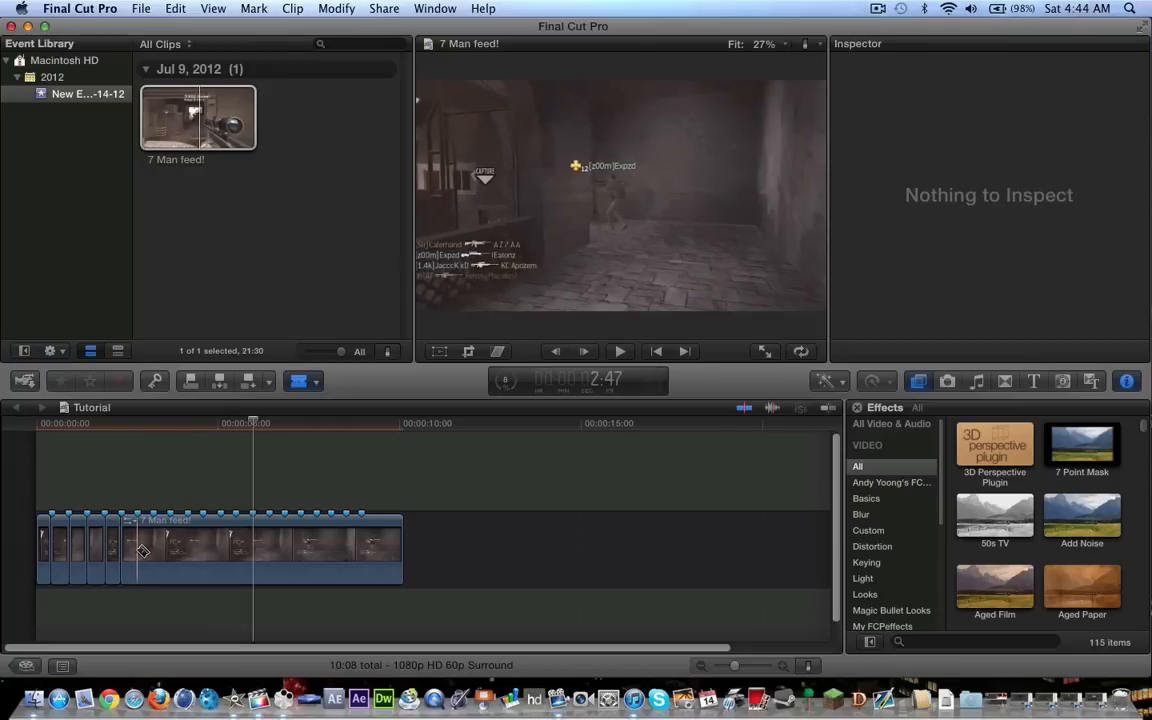
left_click(139, 548)
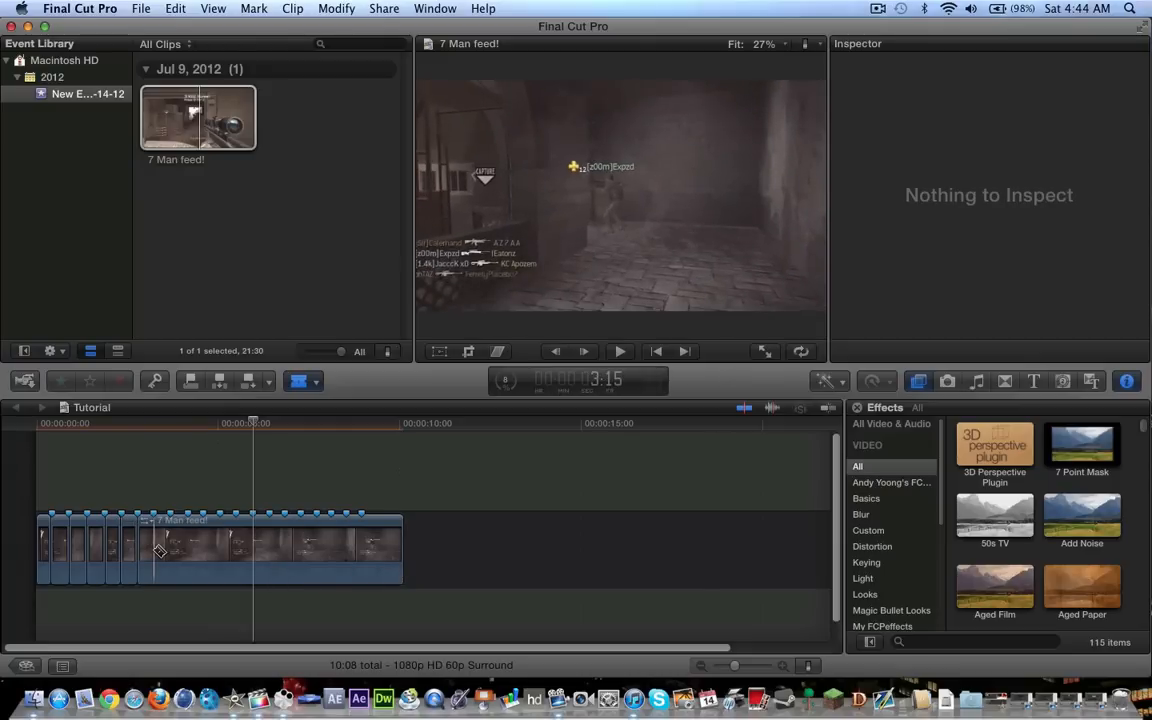
left_click(154, 548)
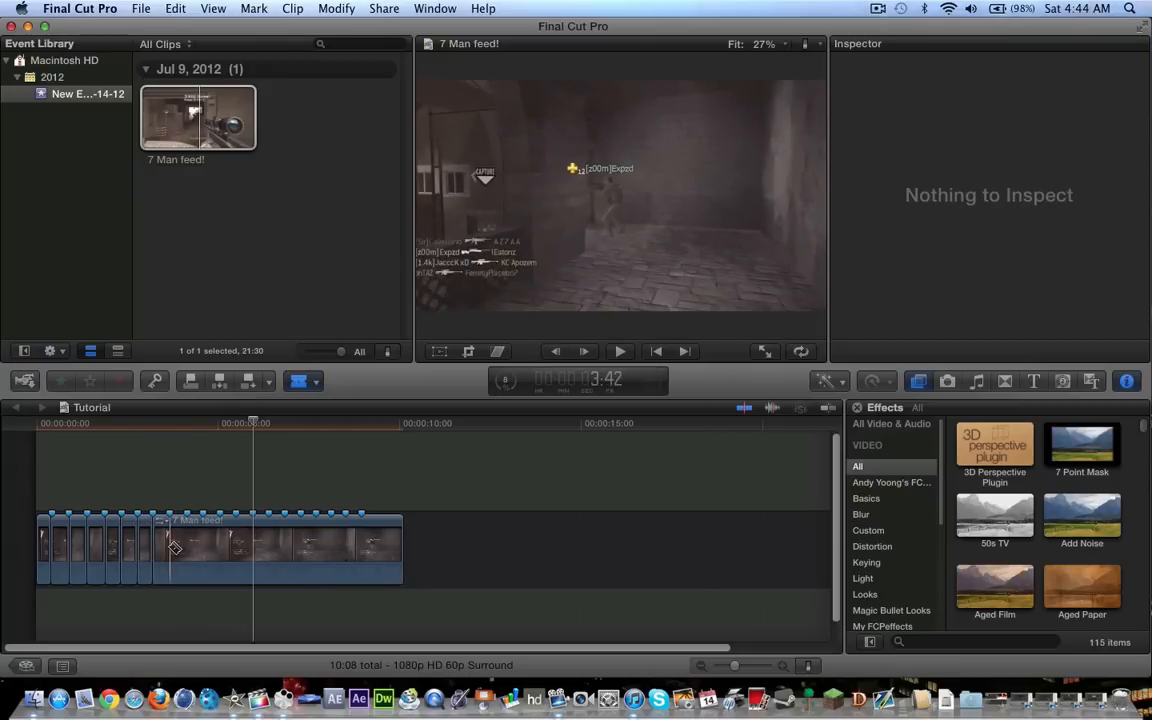
left_click(171, 548)
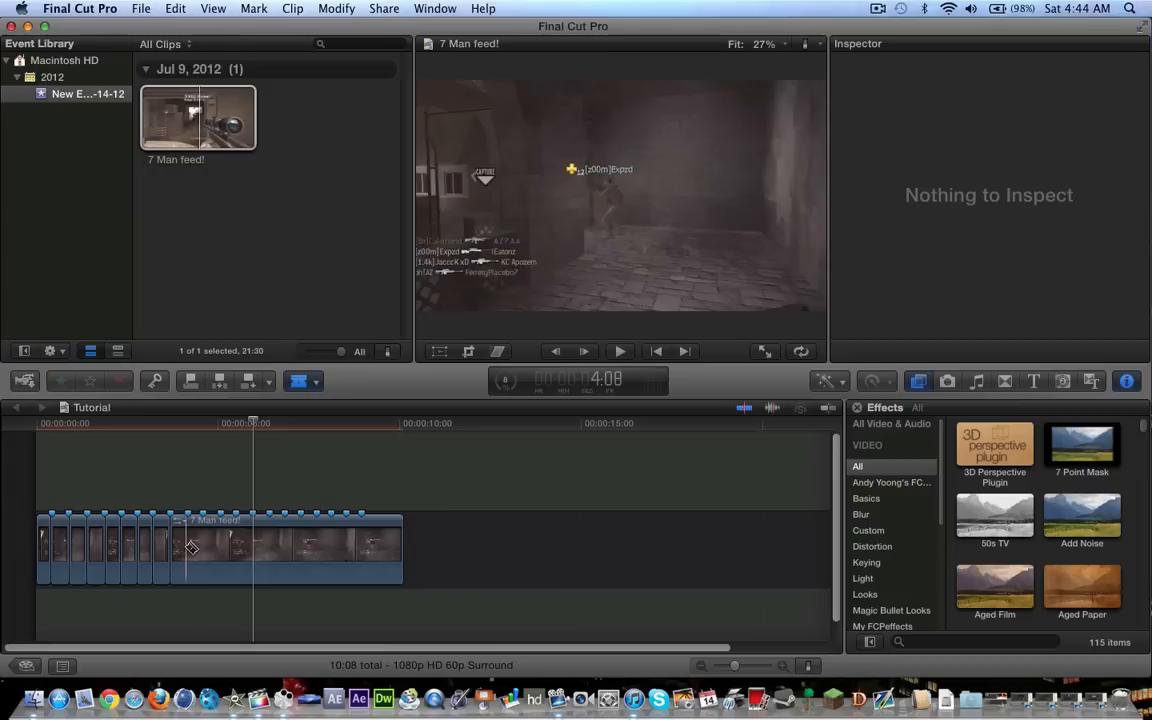
left_click(188, 548)
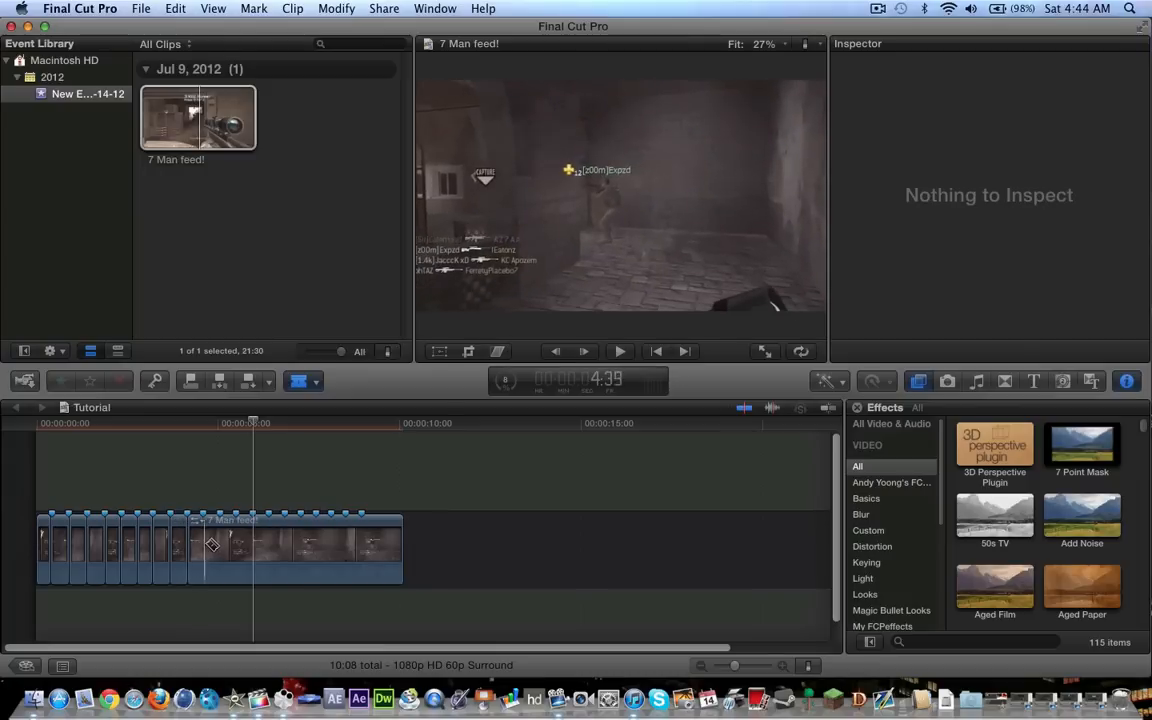
left_click(205, 546)
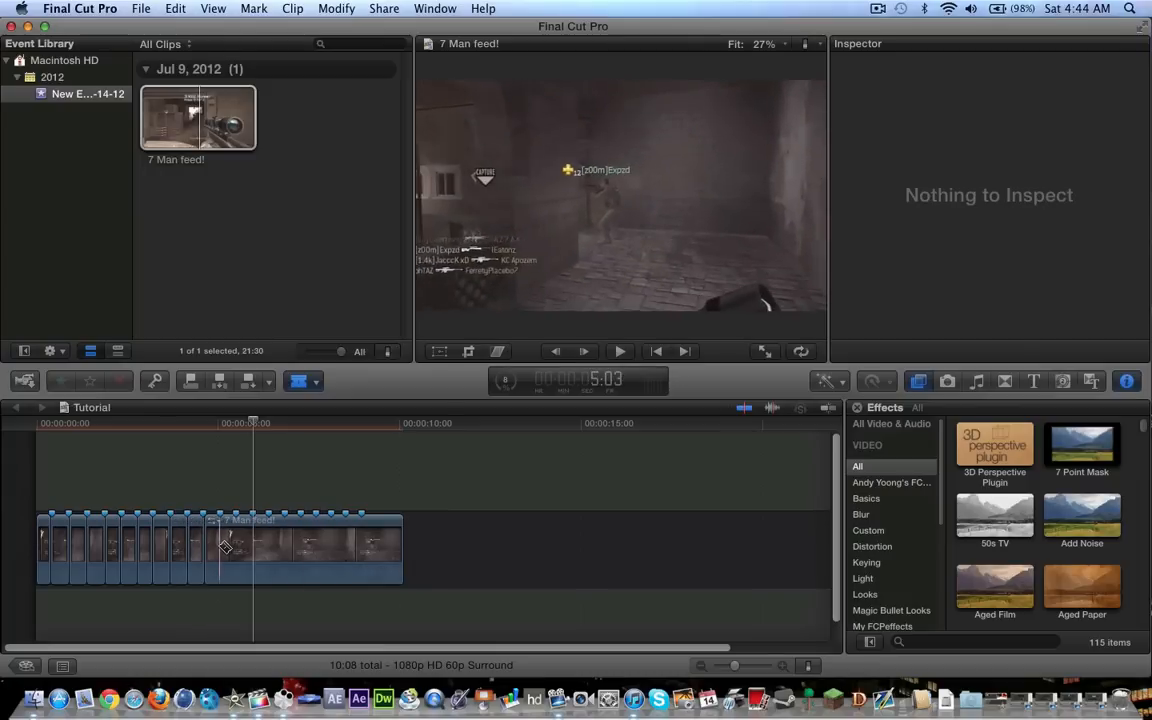
left_click(228, 545)
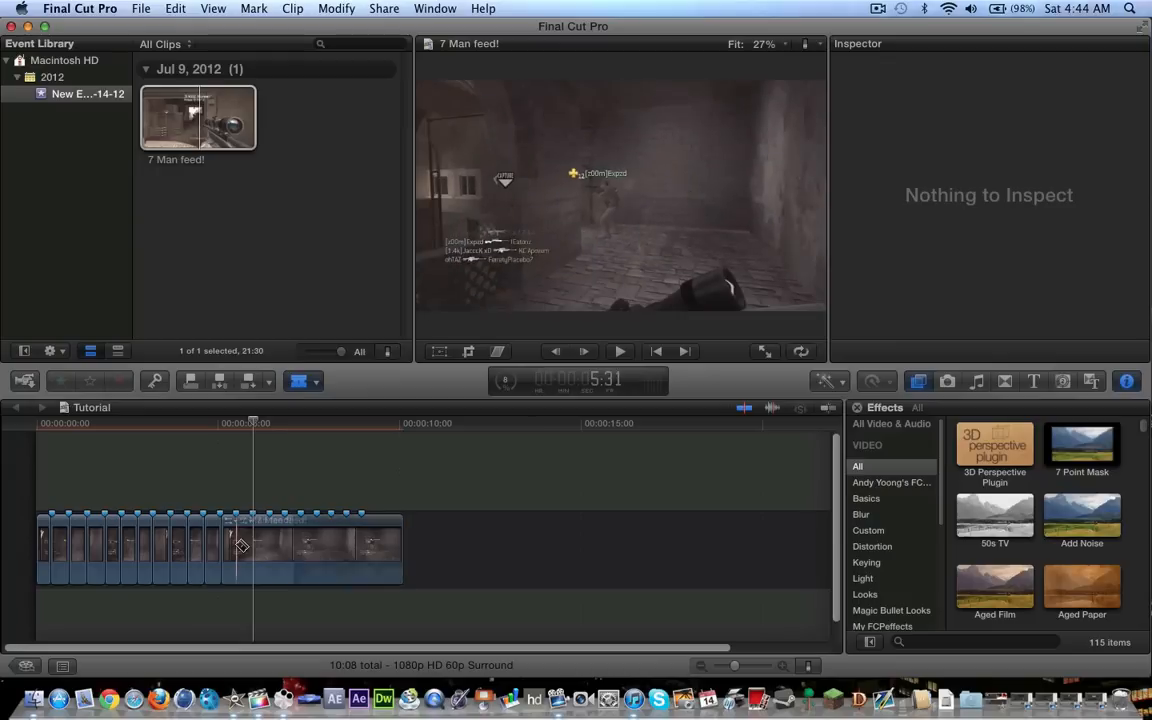
left_click(240, 545)
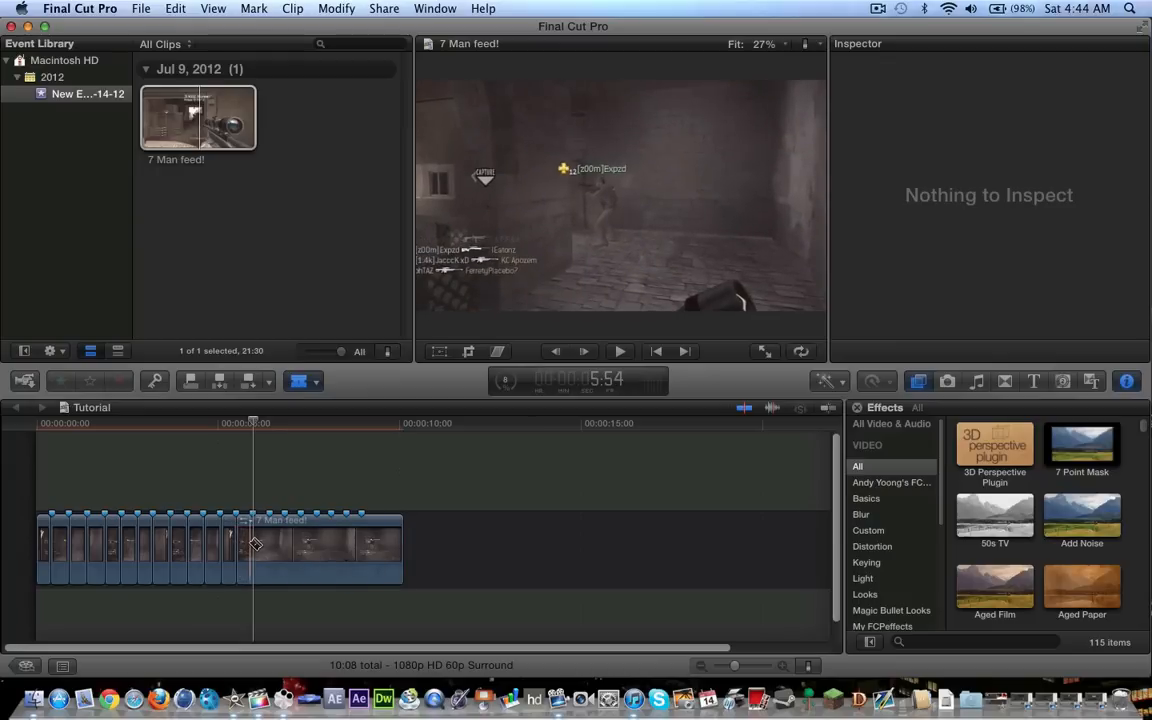
left_click(258, 544)
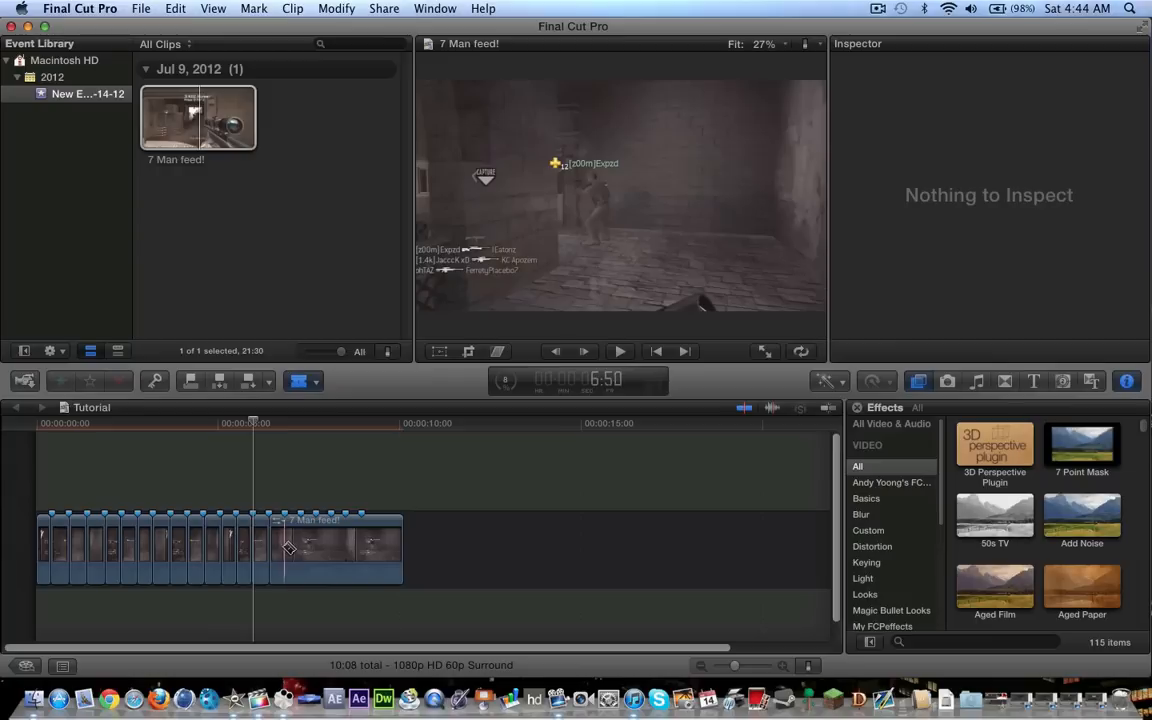
left_click(288, 548)
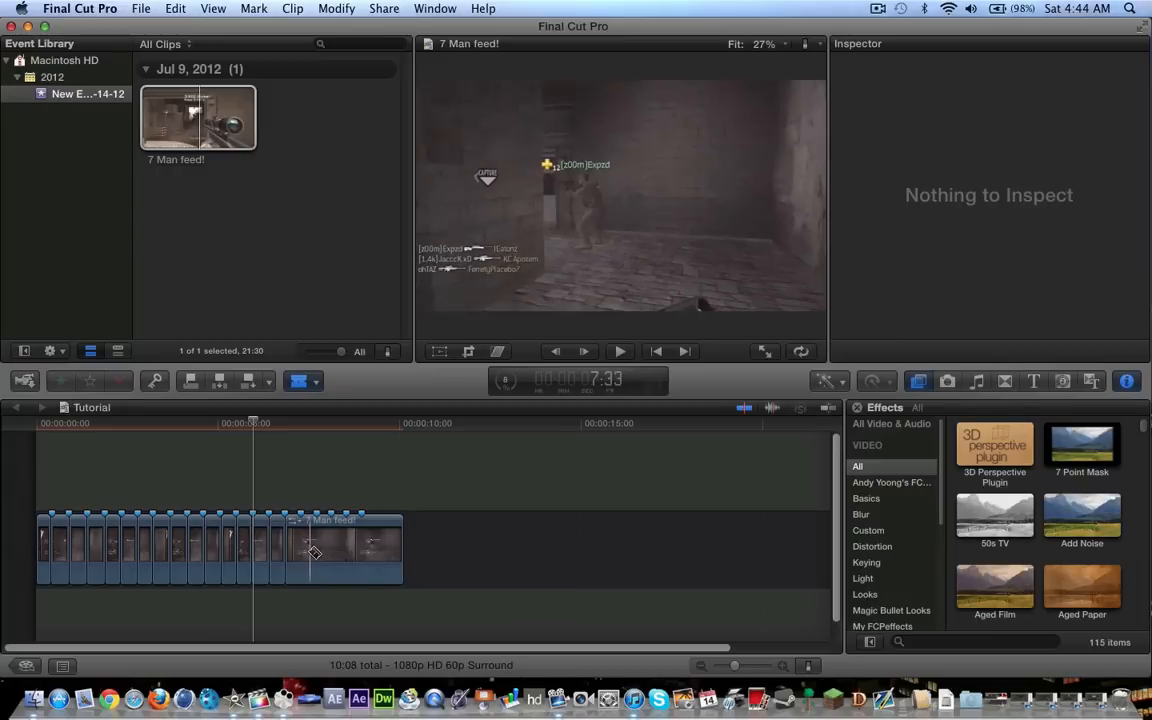
left_click(309, 552)
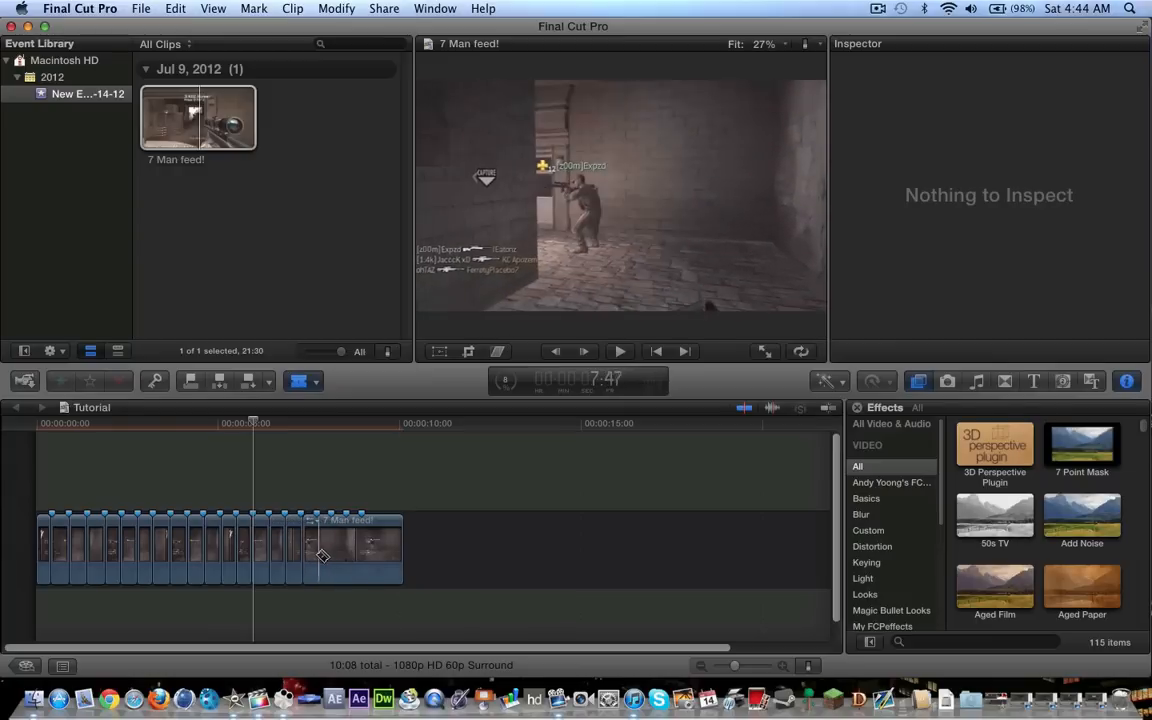
left_click(332, 553)
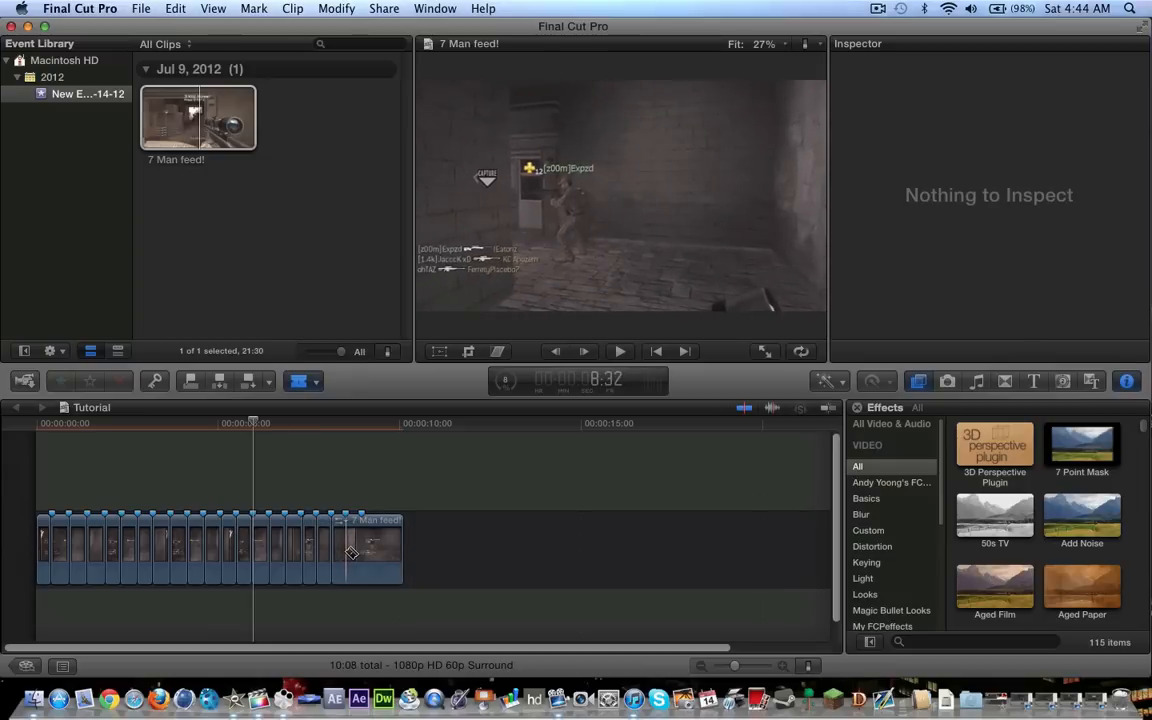
left_click(351, 553)
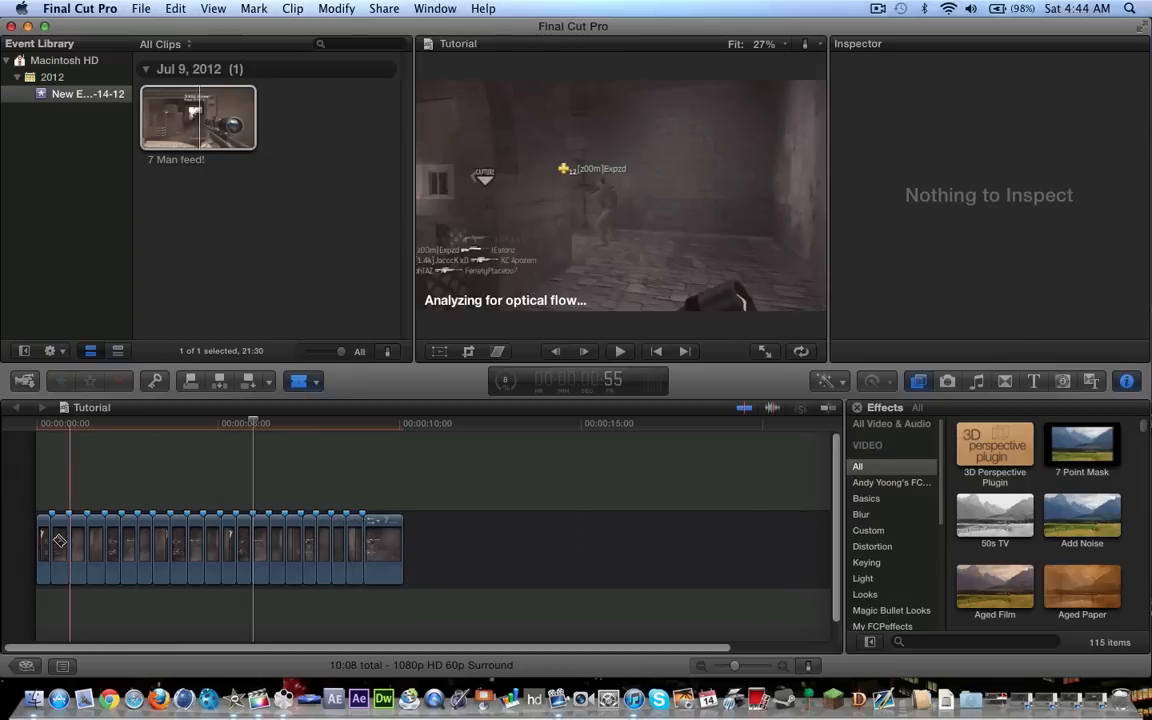
Return to the Select tool and play the segmented clip from its start to preview the cuts
key("a")
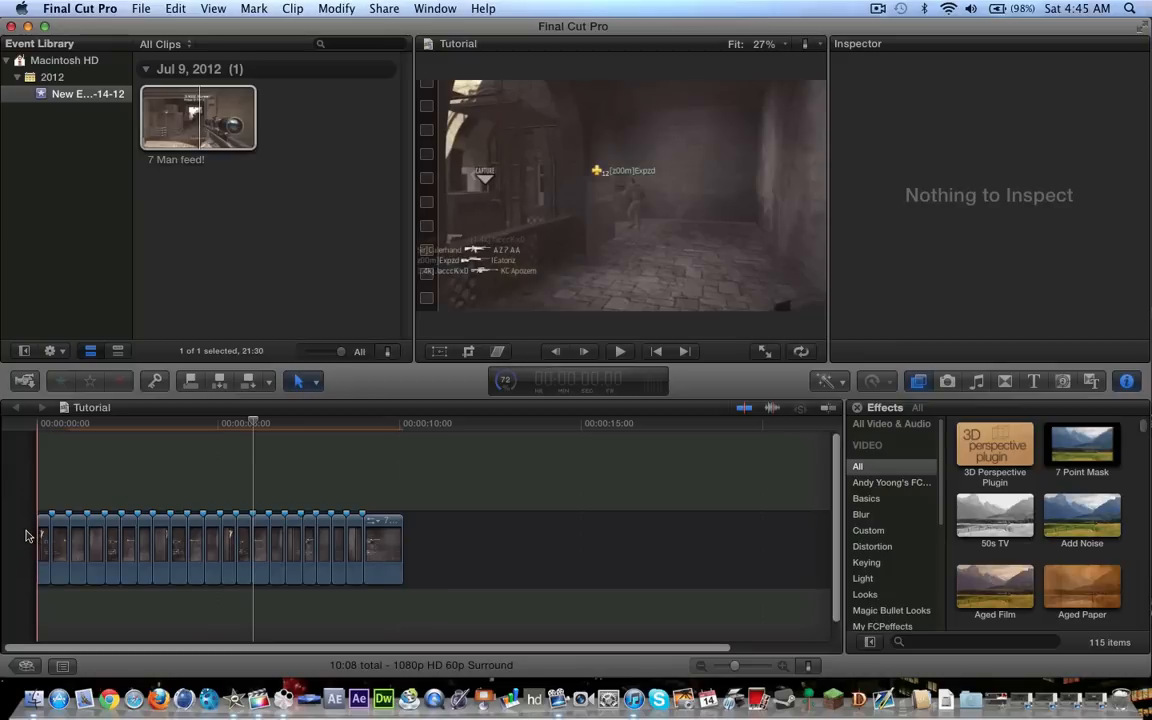
key("space")
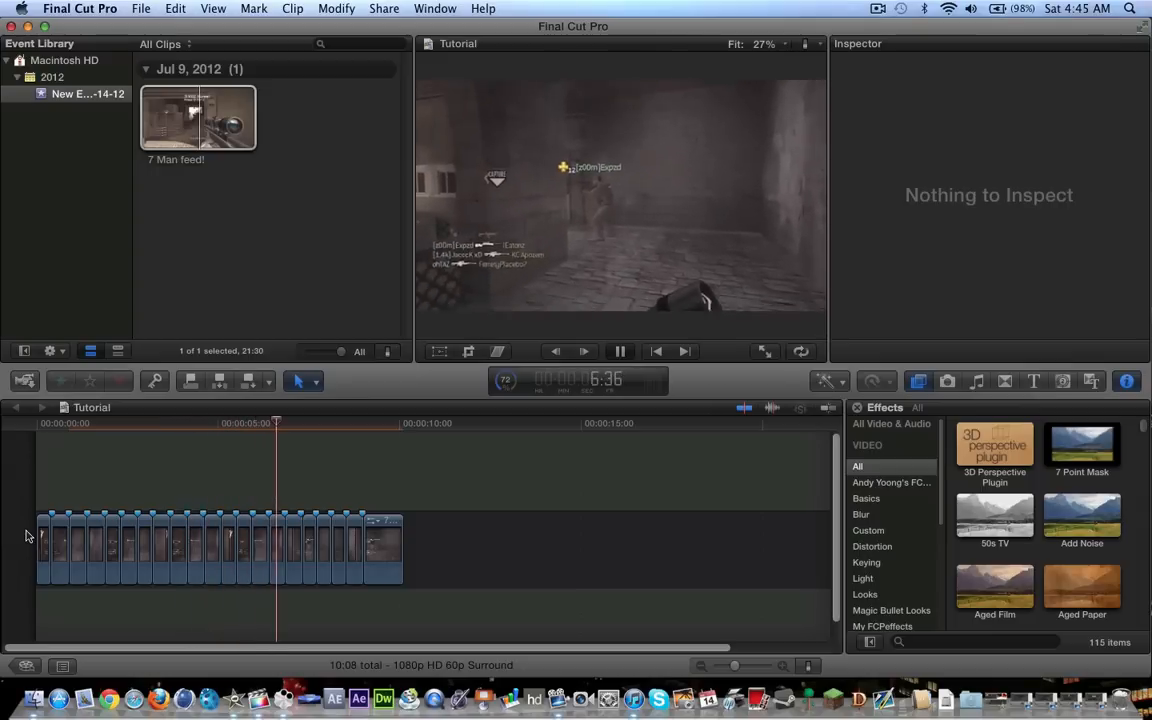
key("space")
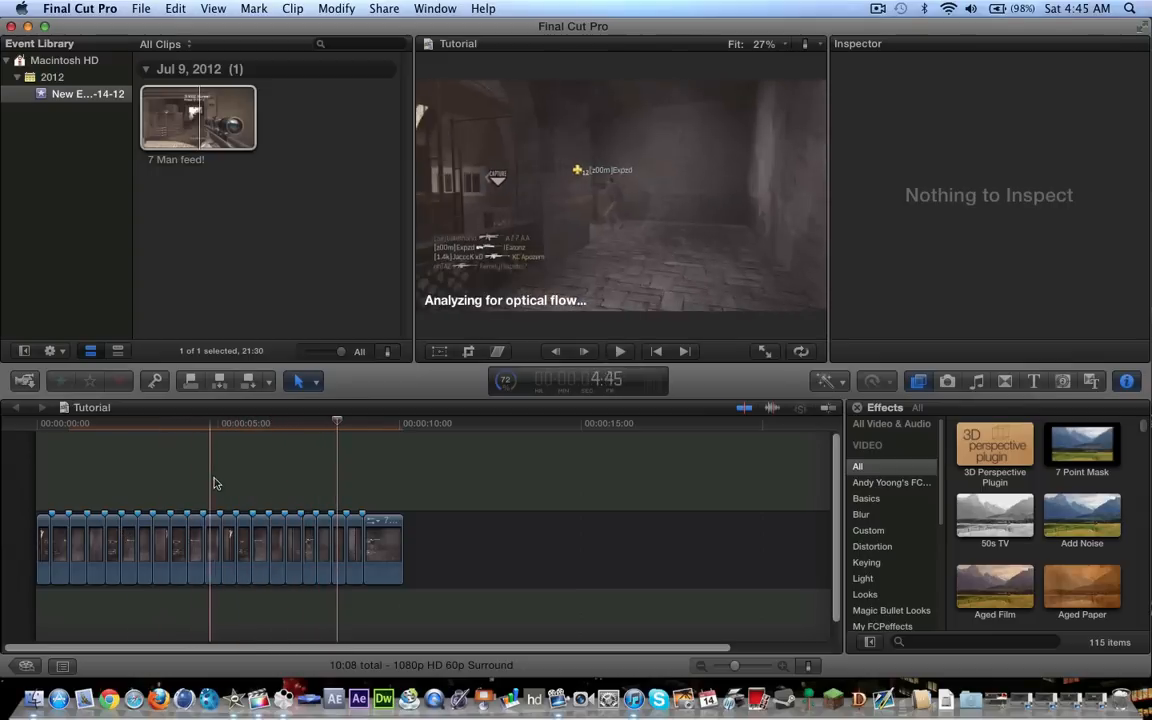
Undo all the blade cuts so the marked clip is one piece again
key("super+z")
key("super+z")
key("super+z")
key("super+z")
key("super+z")
key("super+z")
key("super+z")
key("super+z")
key("super+z")
key("super+z")
key("super+z")
key("super+z")
key("super+z")
key("super+z")
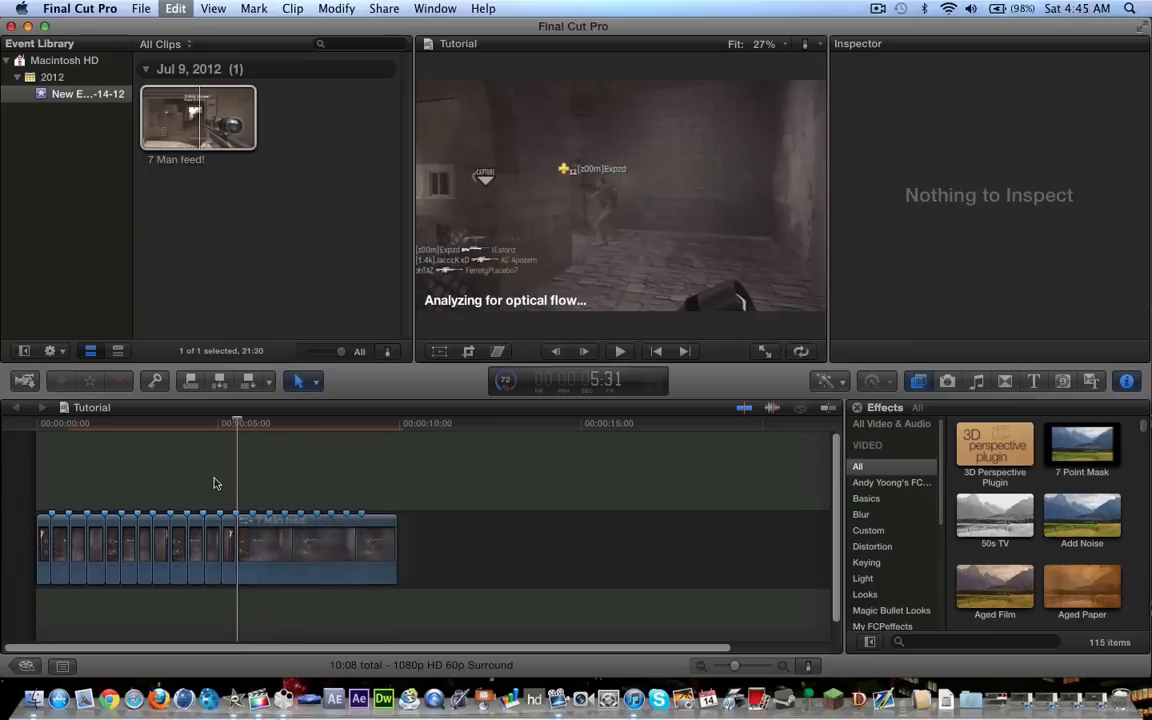
key("super+z")
key("super+z")
key("super+z")
key("super+z")
key("super+z")
key("super+z")
key("super+z")
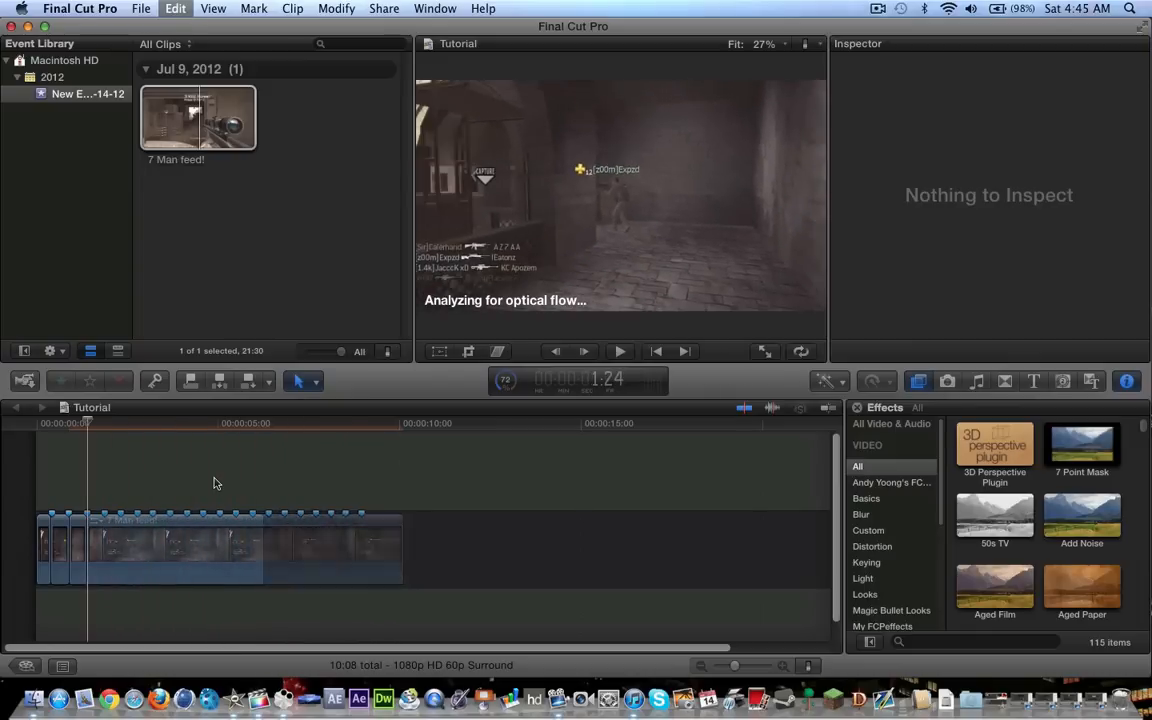
Shrink the clip's Ken Burns start frame to crop about 260 px off the top and 220 px off the bottom
left_click(79, 550)
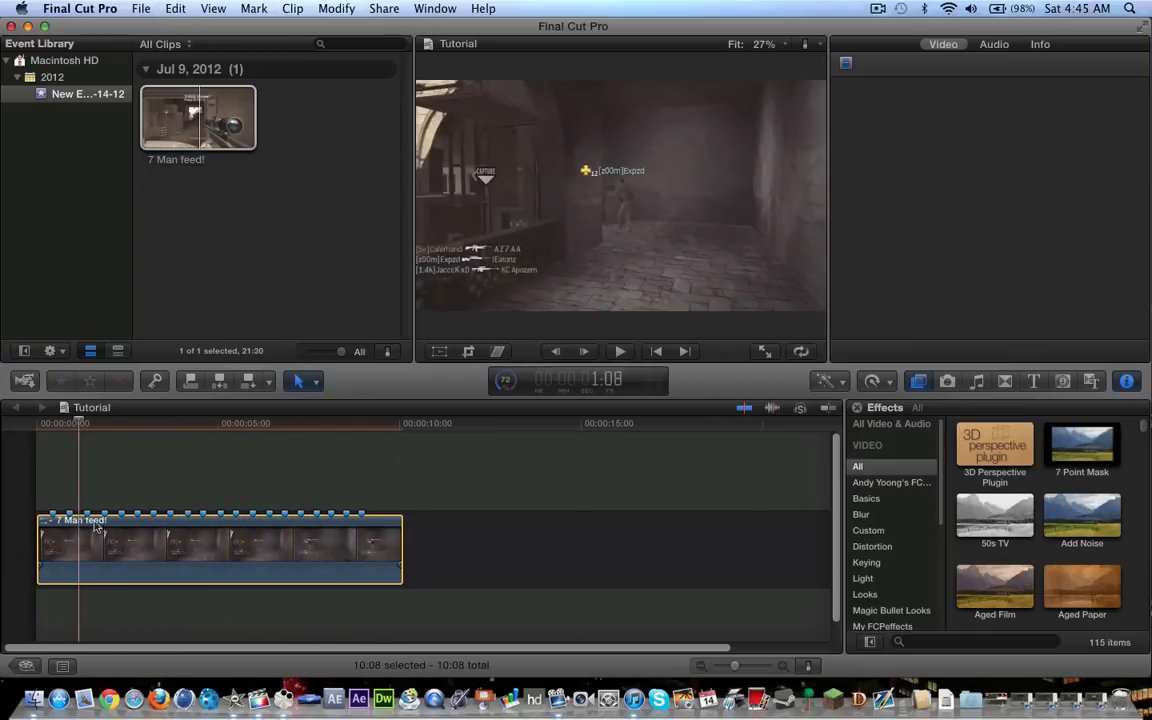
left_click(468, 352)
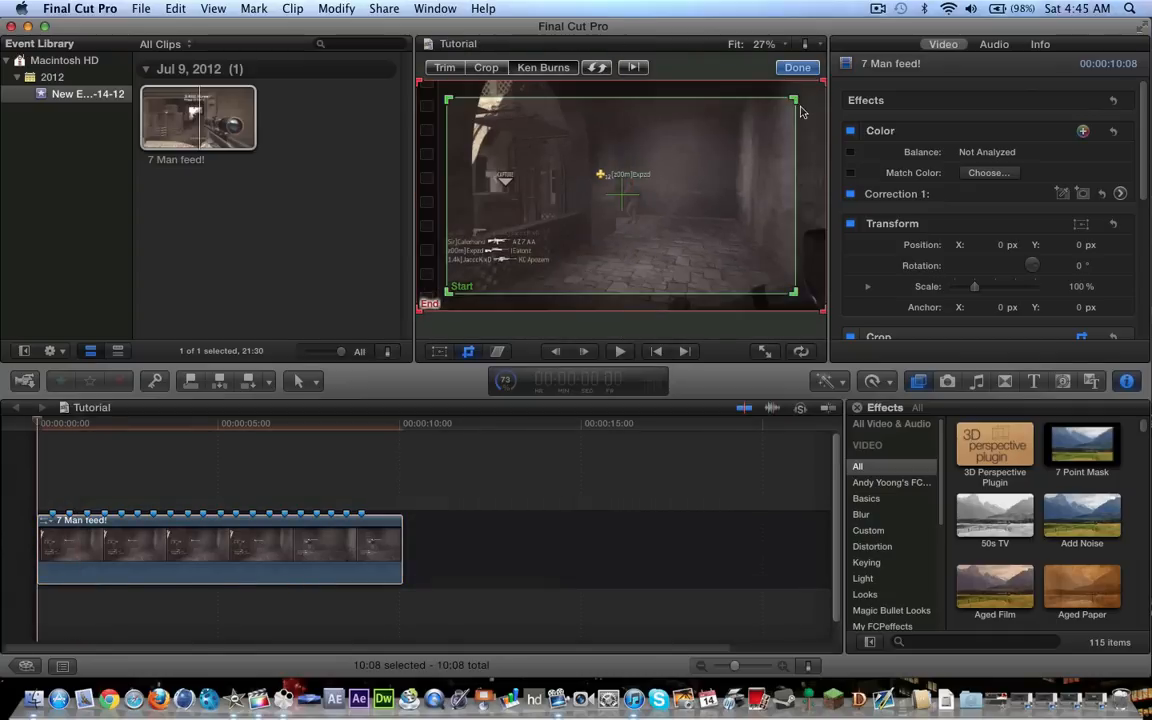
left_click_drag(796, 101, 725, 171)
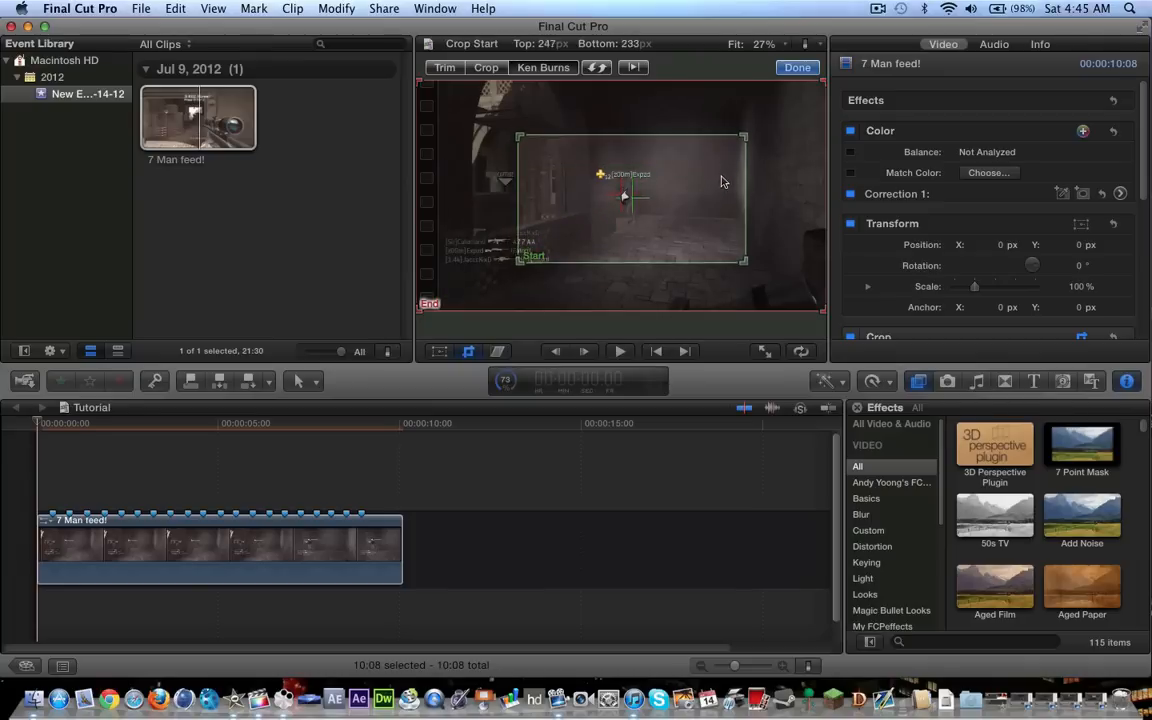
left_click(797, 68)
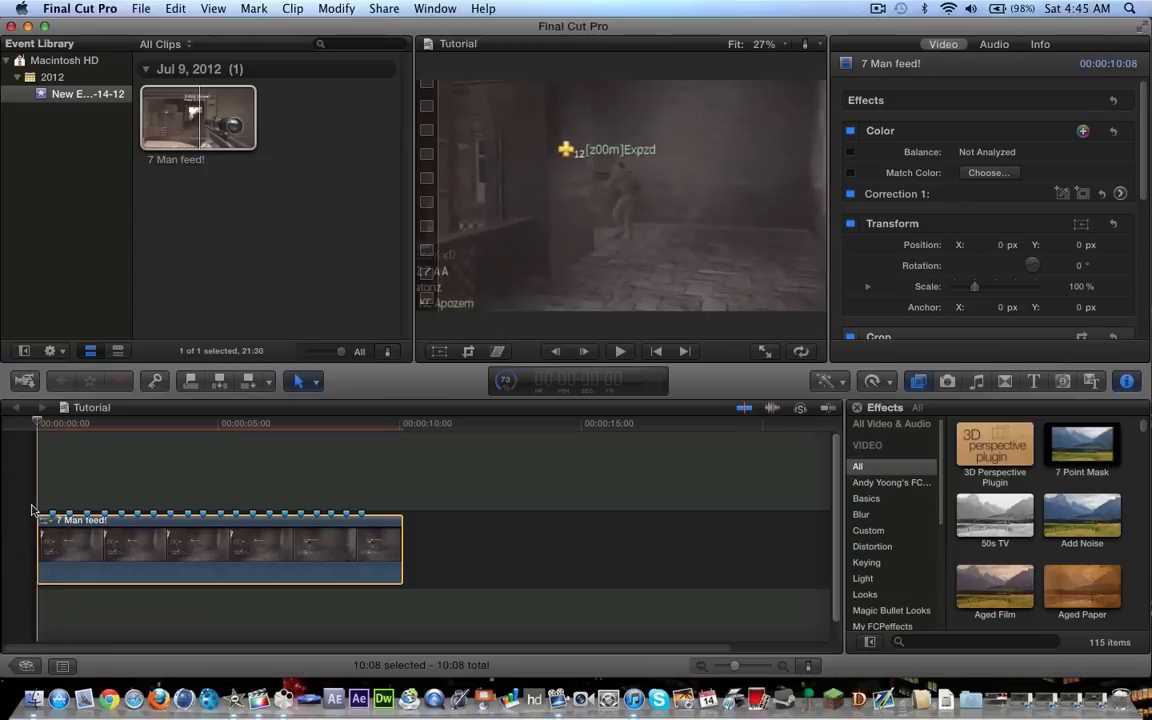
Swap the Ken Burns start and end frames and play the clip to preview the zoom
left_click(467, 351)
left_click(604, 70)
left_click(798, 68)
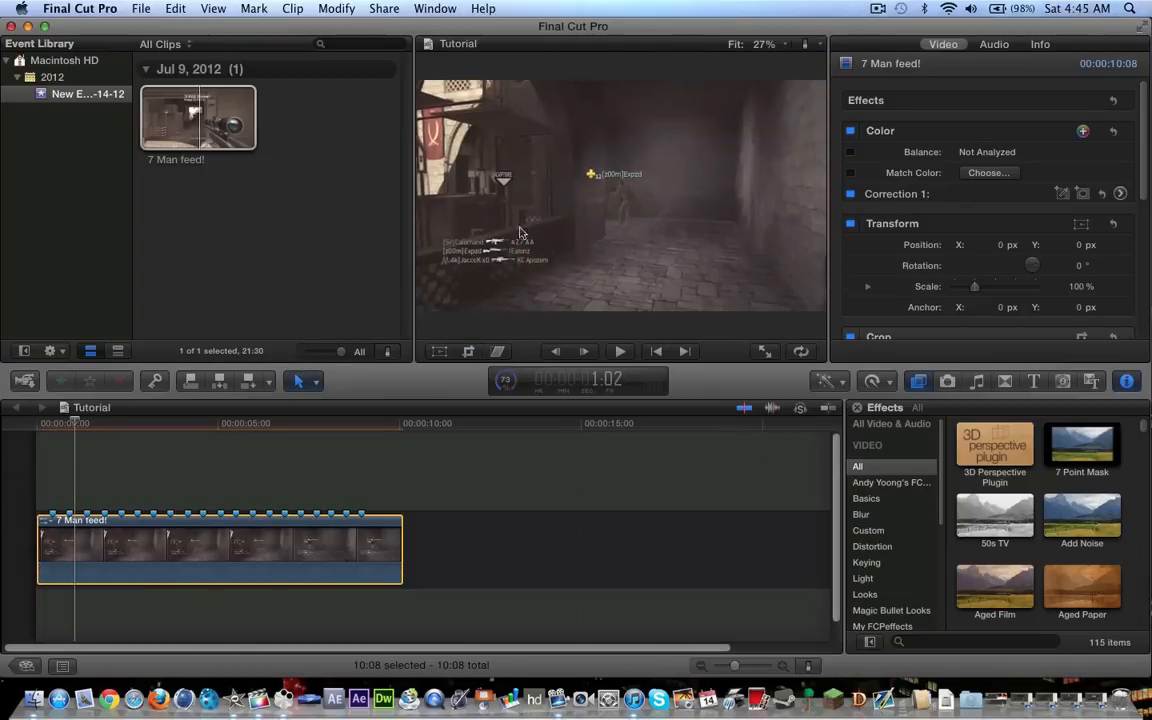
key("space")
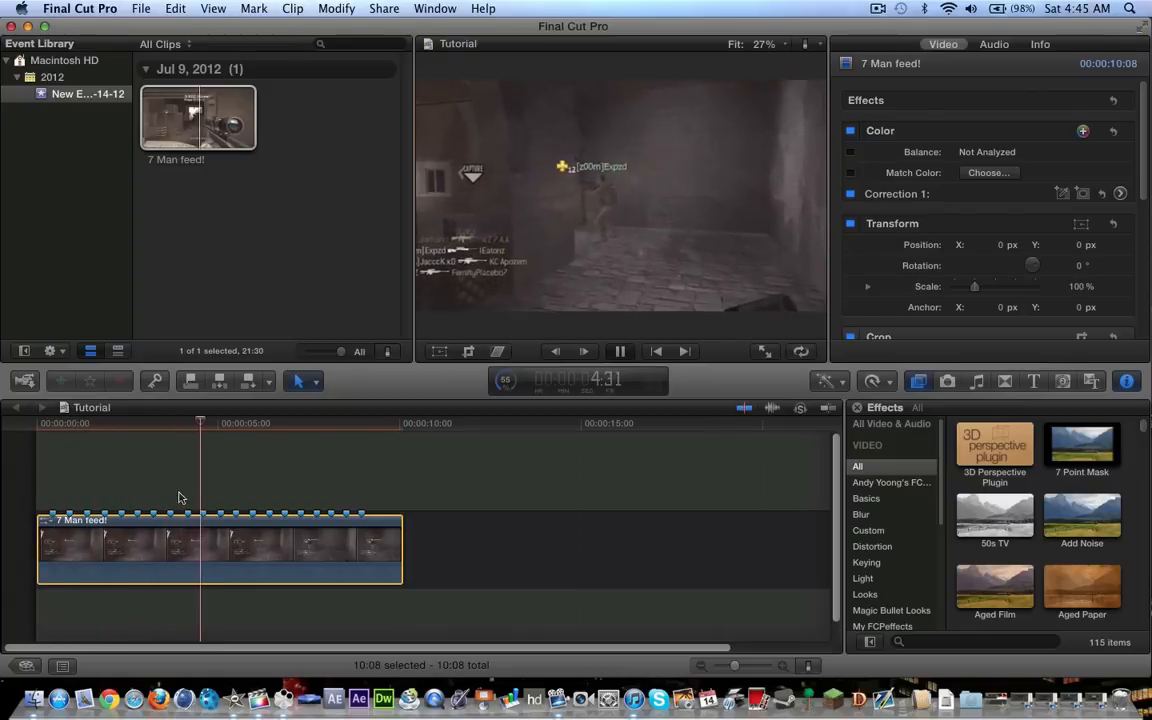
key("space")
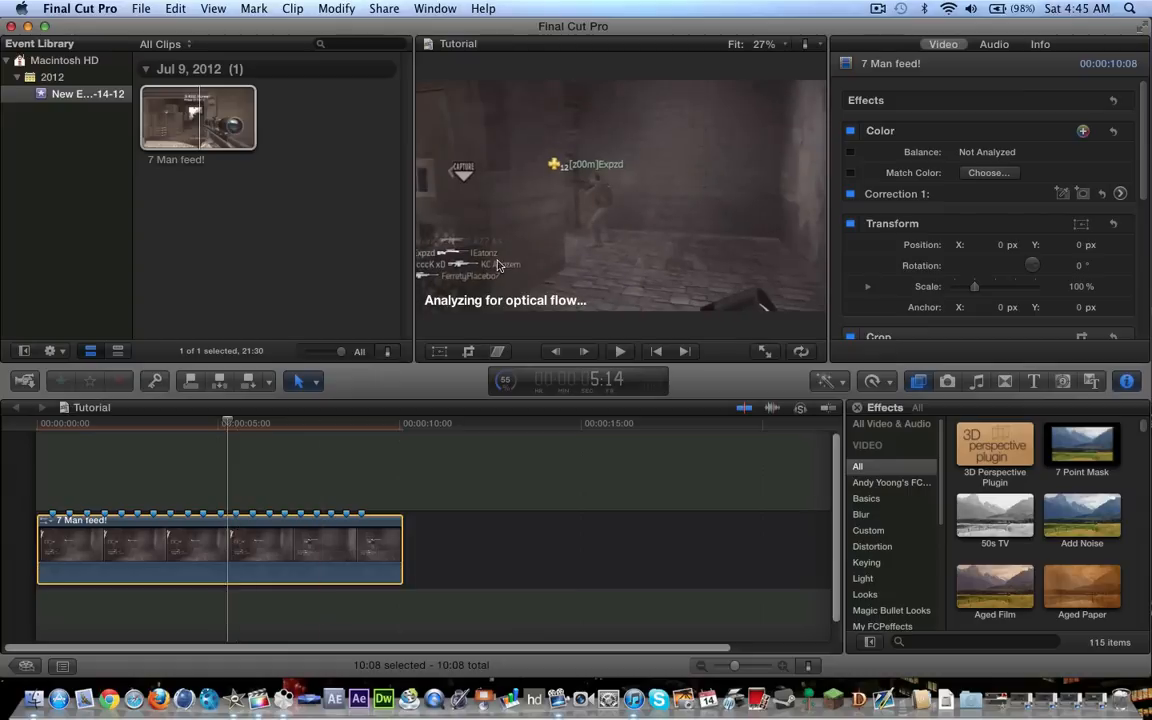
Undo the Ken Burns start frame resize and set the crop to zoom out from the larger start frame to the full frame
left_click(468, 352)
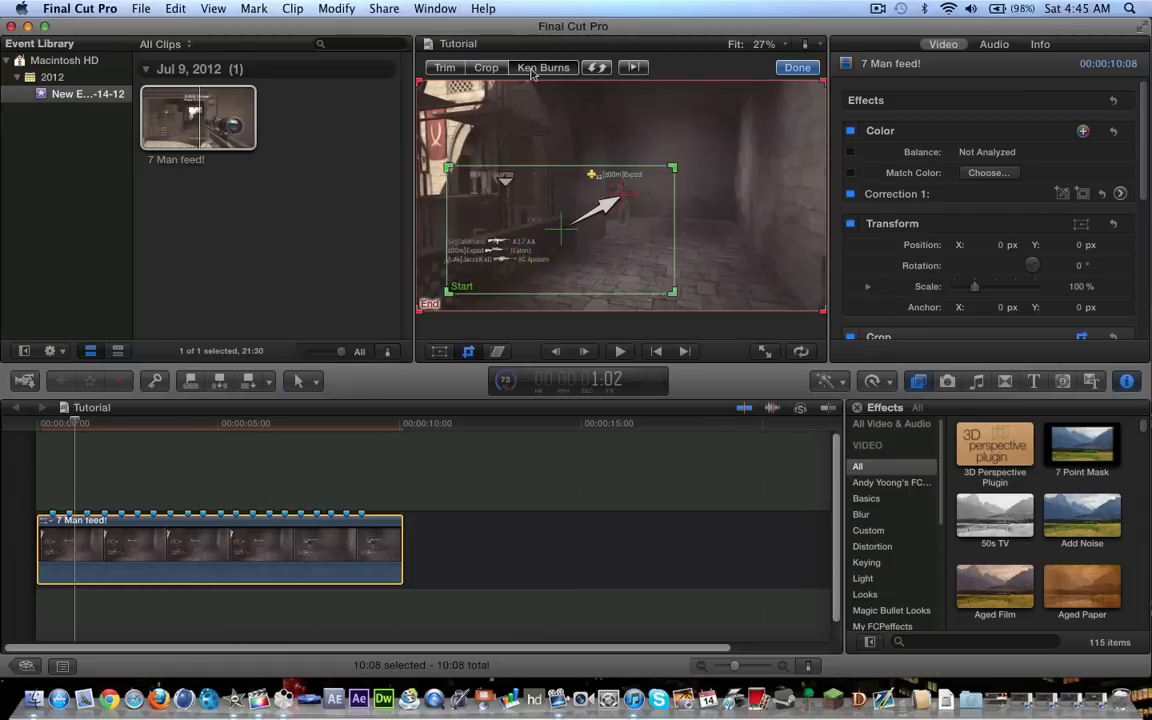
key("super+z")
left_click(596, 68)
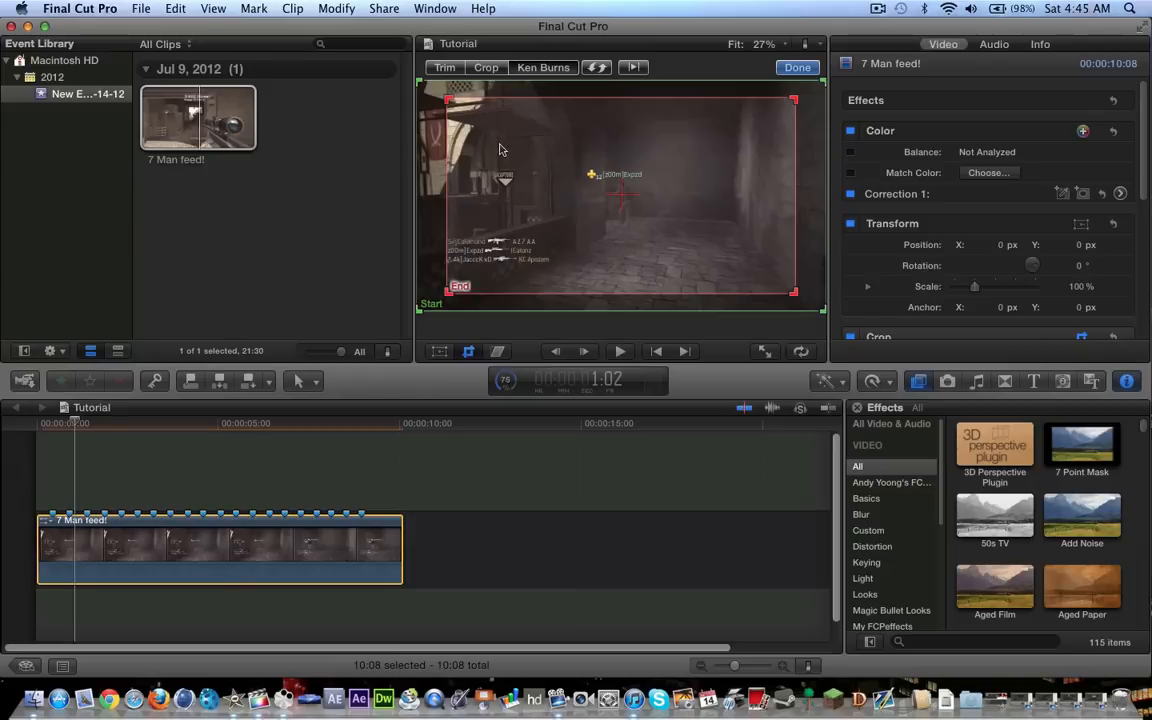
left_click(606, 70)
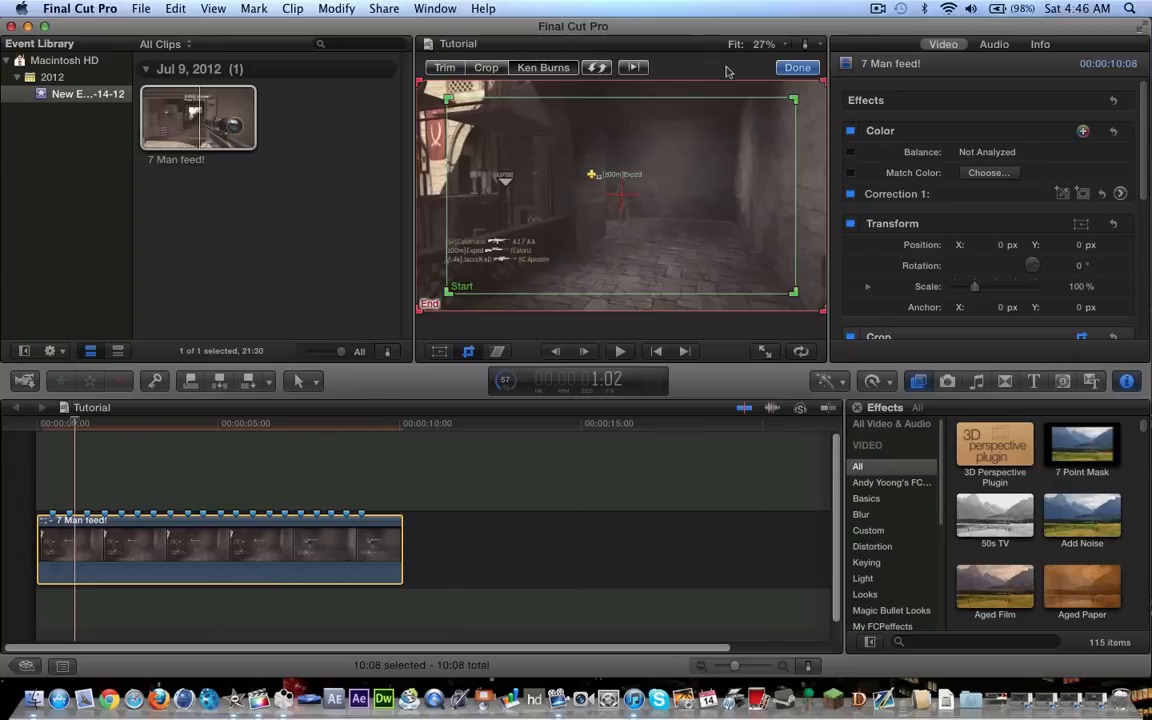
left_click(789, 69)
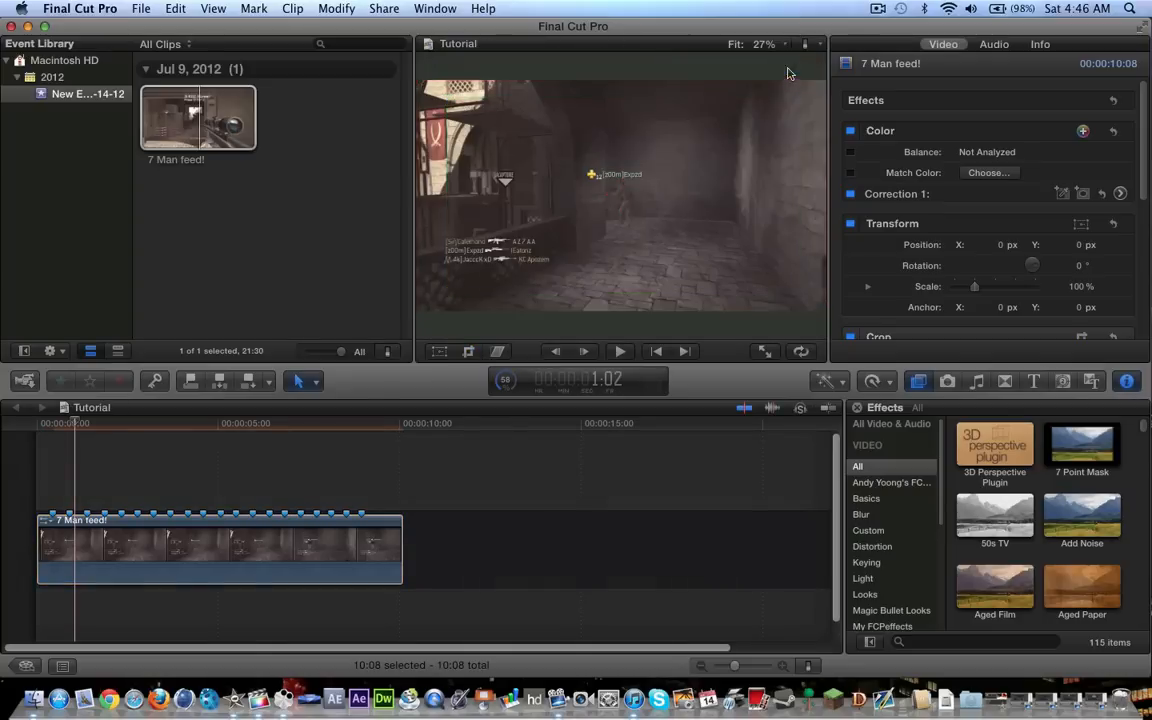
Cut the marked clip at its first three markers and play the timeline to preview the cuts
left_click(57, 549)
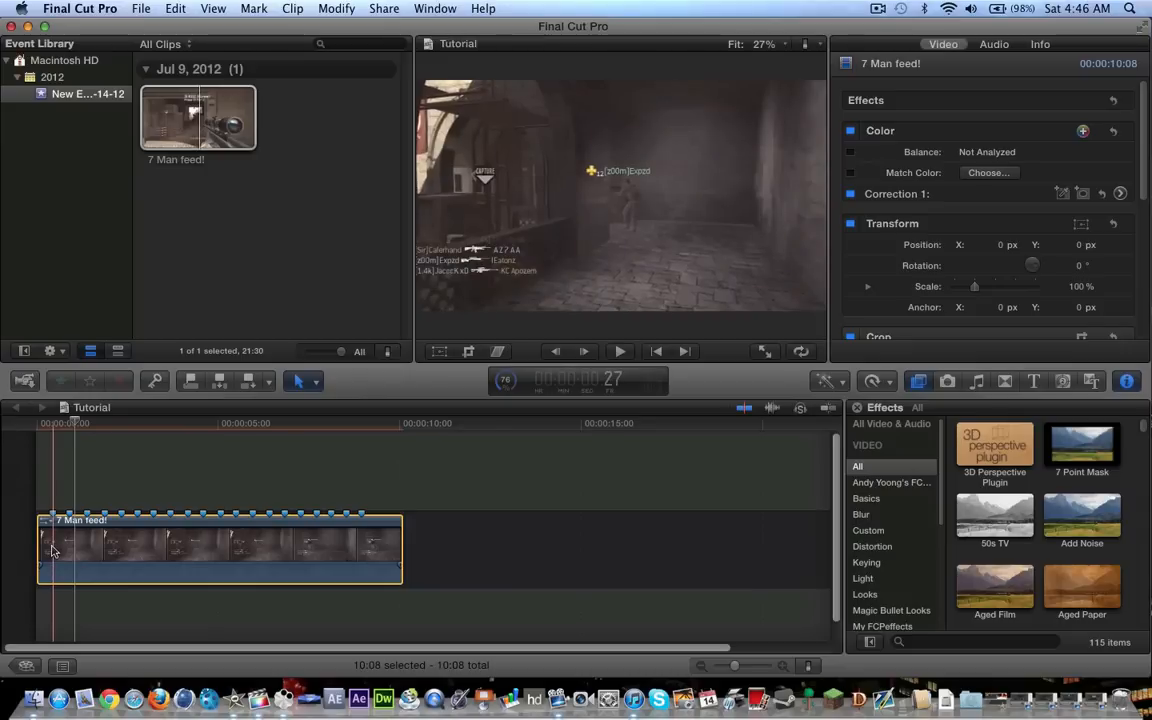
key("b")
left_click(52, 547)
left_click(69, 547)
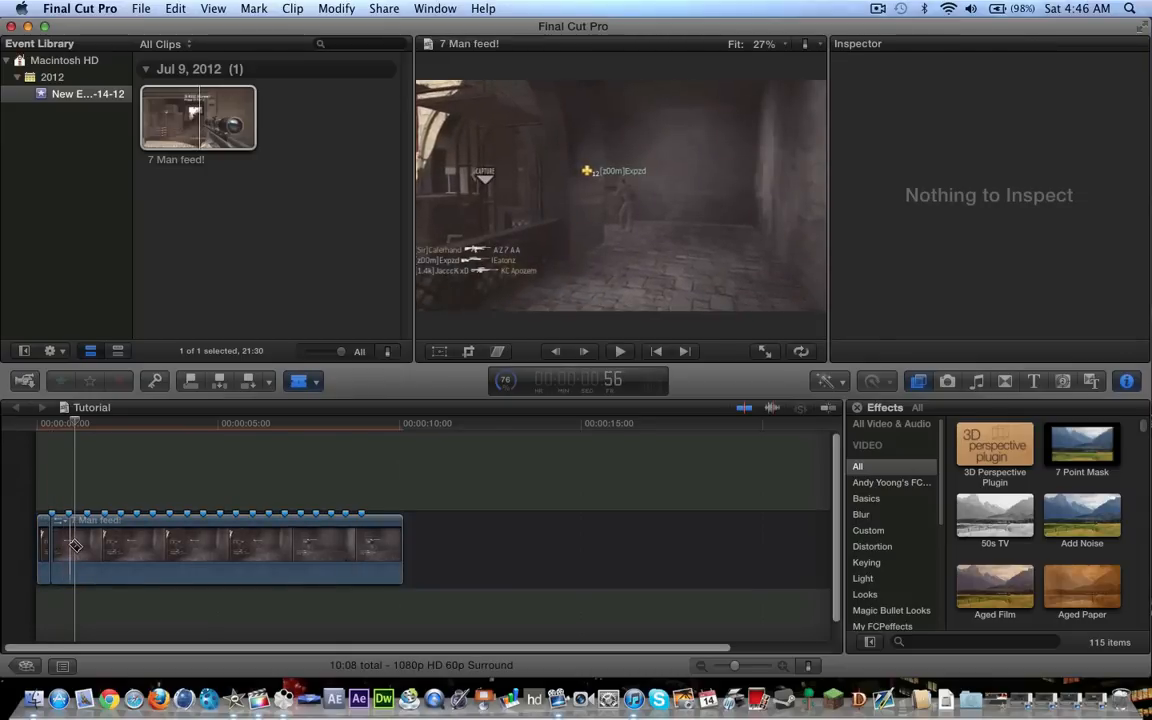
left_click(91, 543)
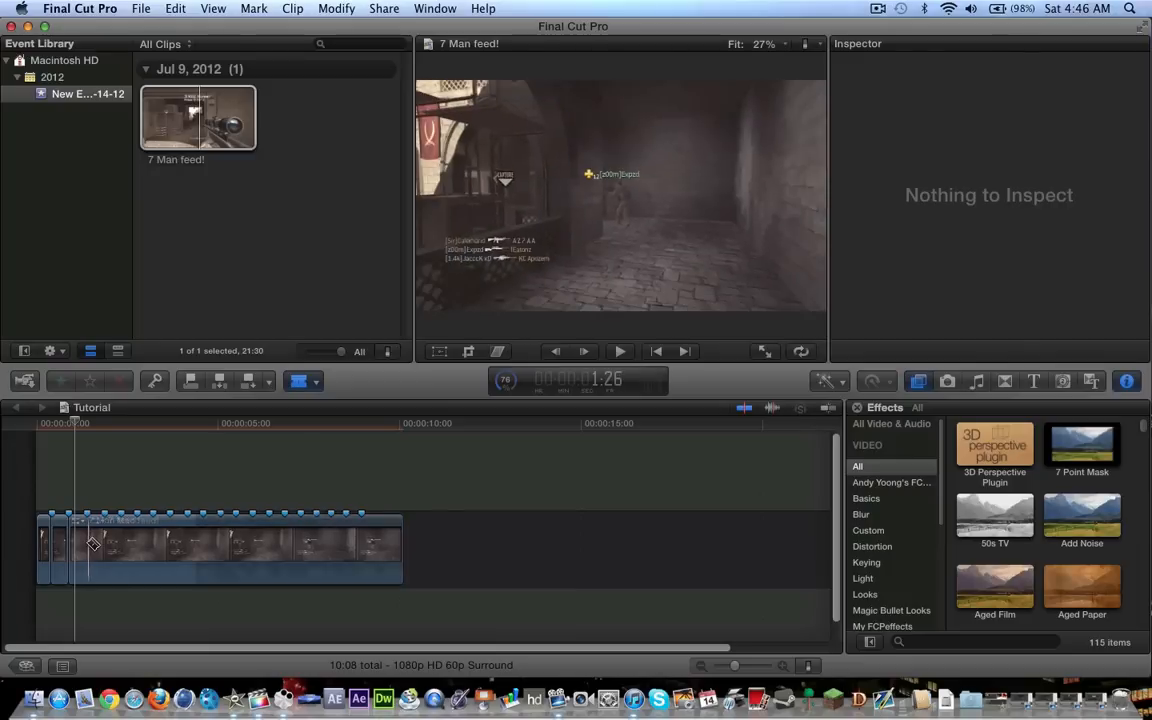
key("space")
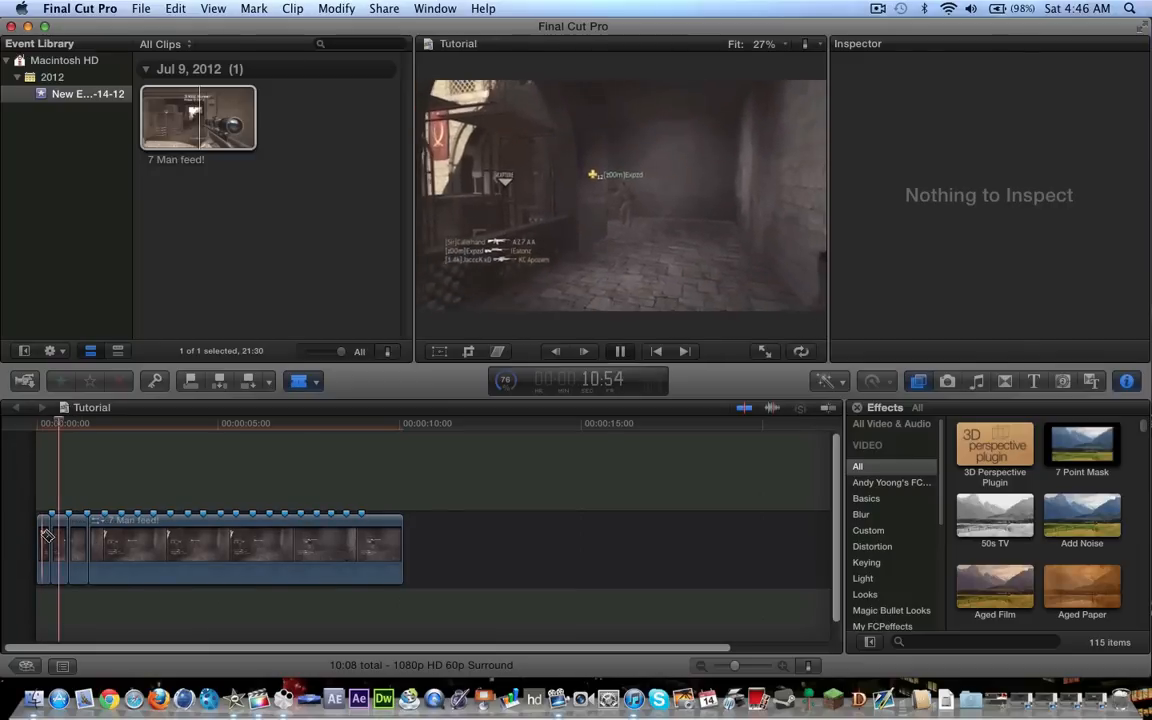
key("space")
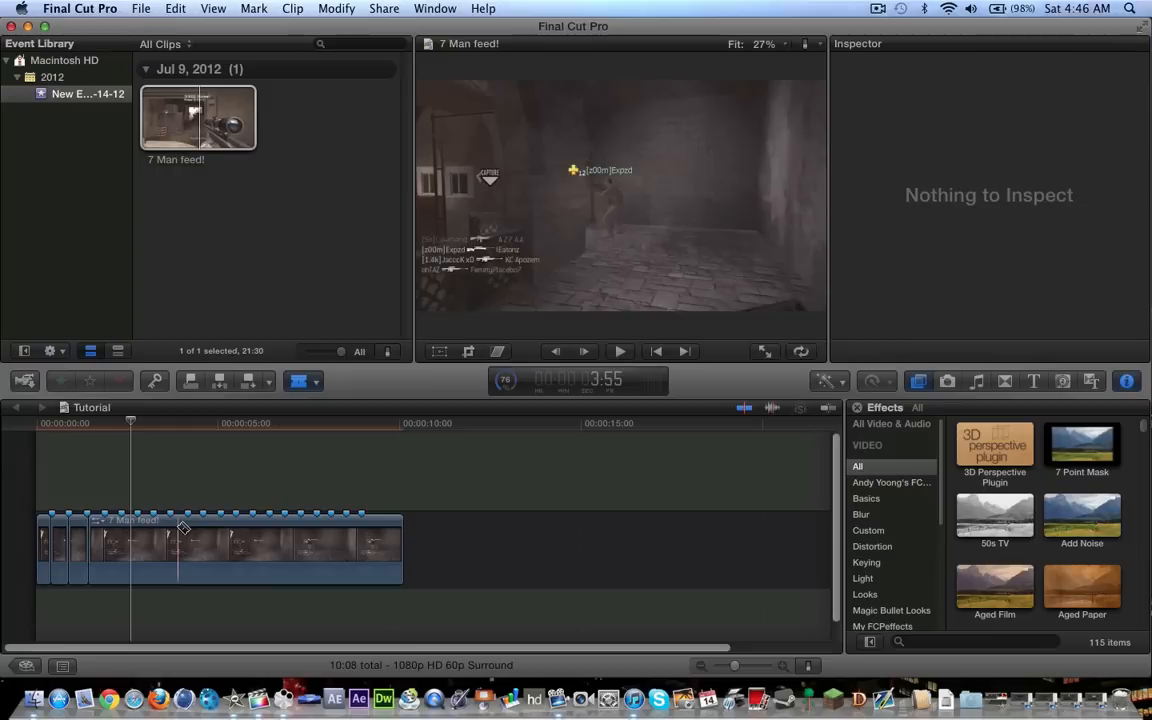
Undo the three cuts at the start of the clip
key("super+z")
key("super+z")
key("super+z")
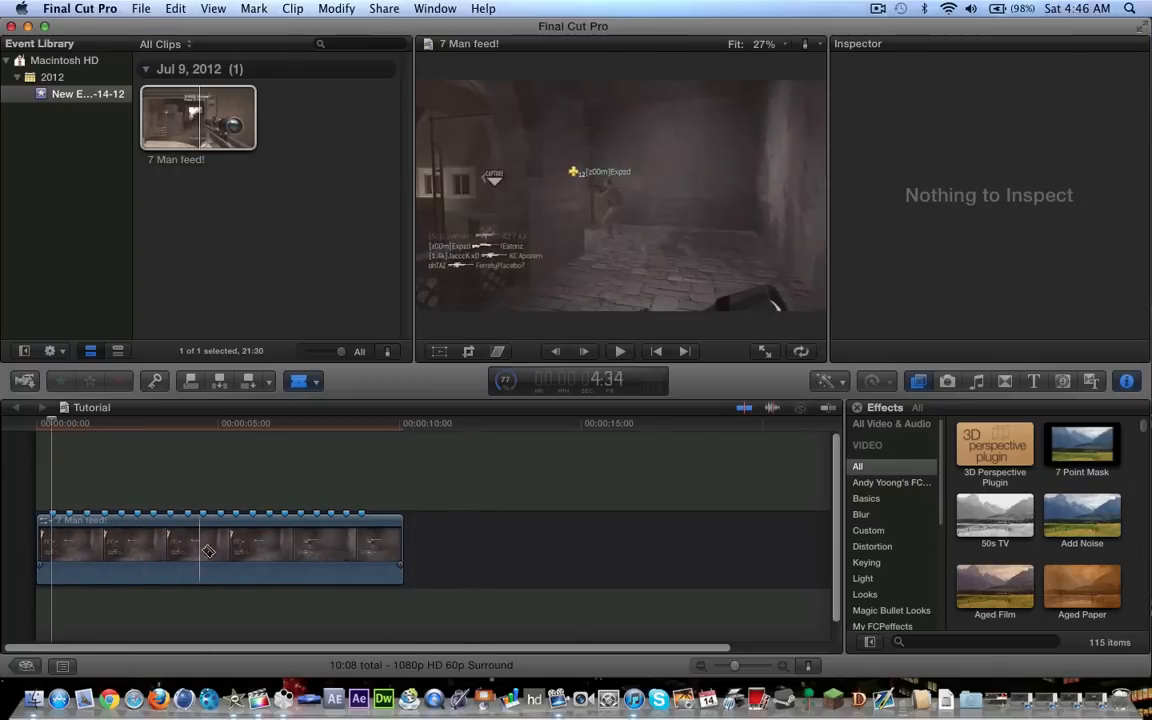
Cut the clip at three markers in its middle section, at about 4, 5 and 6 seconds
key("super+b")
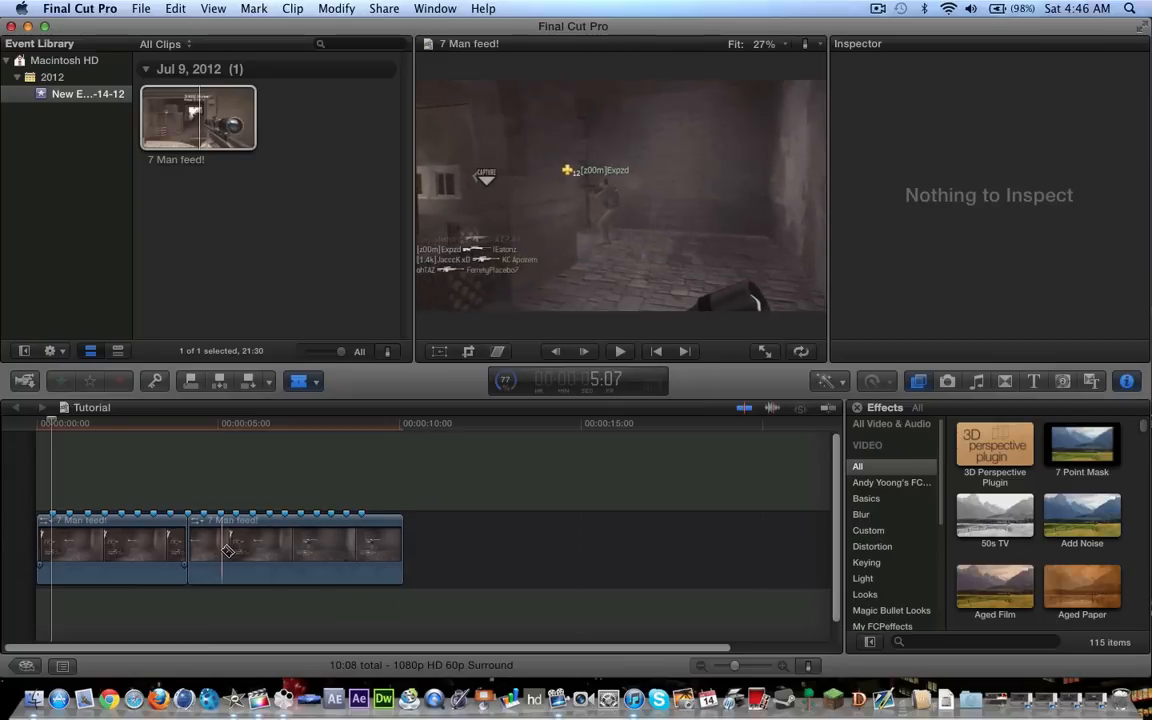
key("super+b")
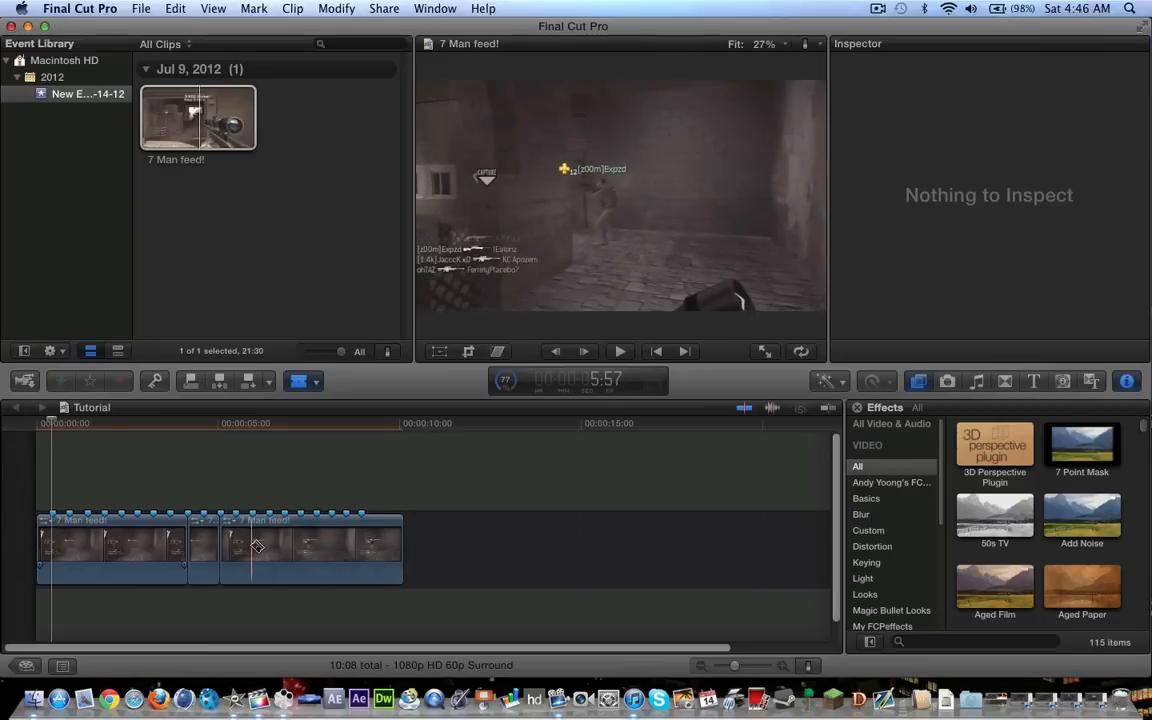
key("super+b")
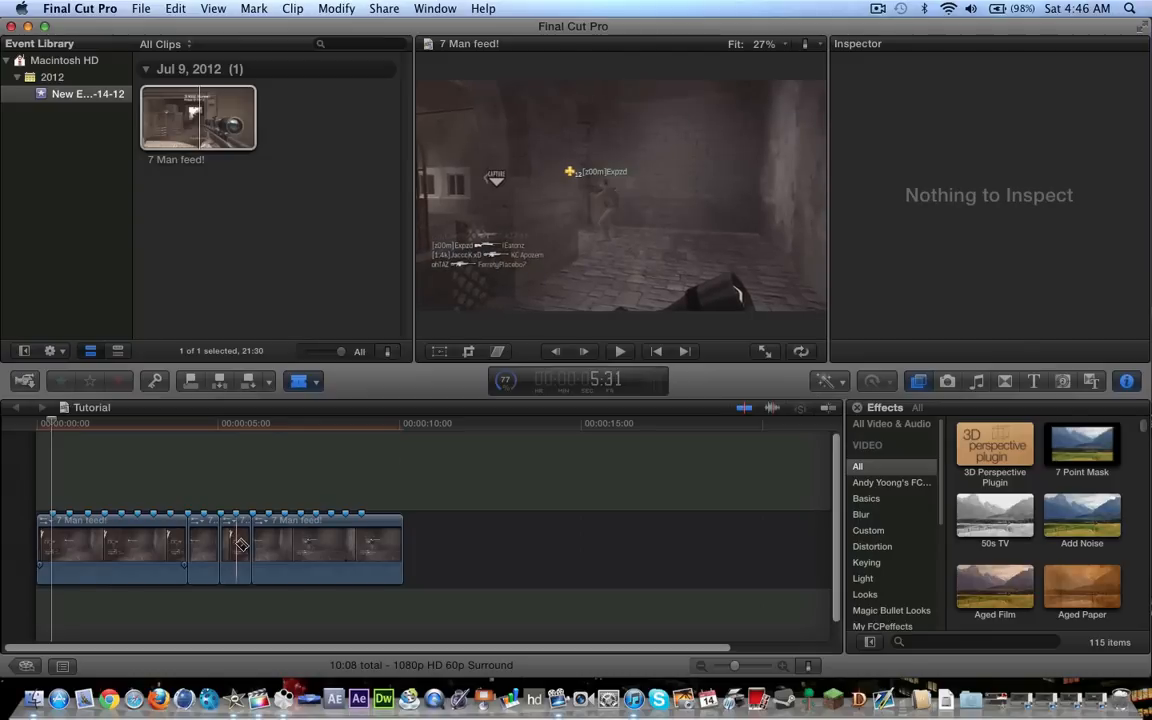
Add the Flash transition to each of the three middle cuts and play that section
left_click(1005, 381)
scroll(1007, 456, "down", 10)
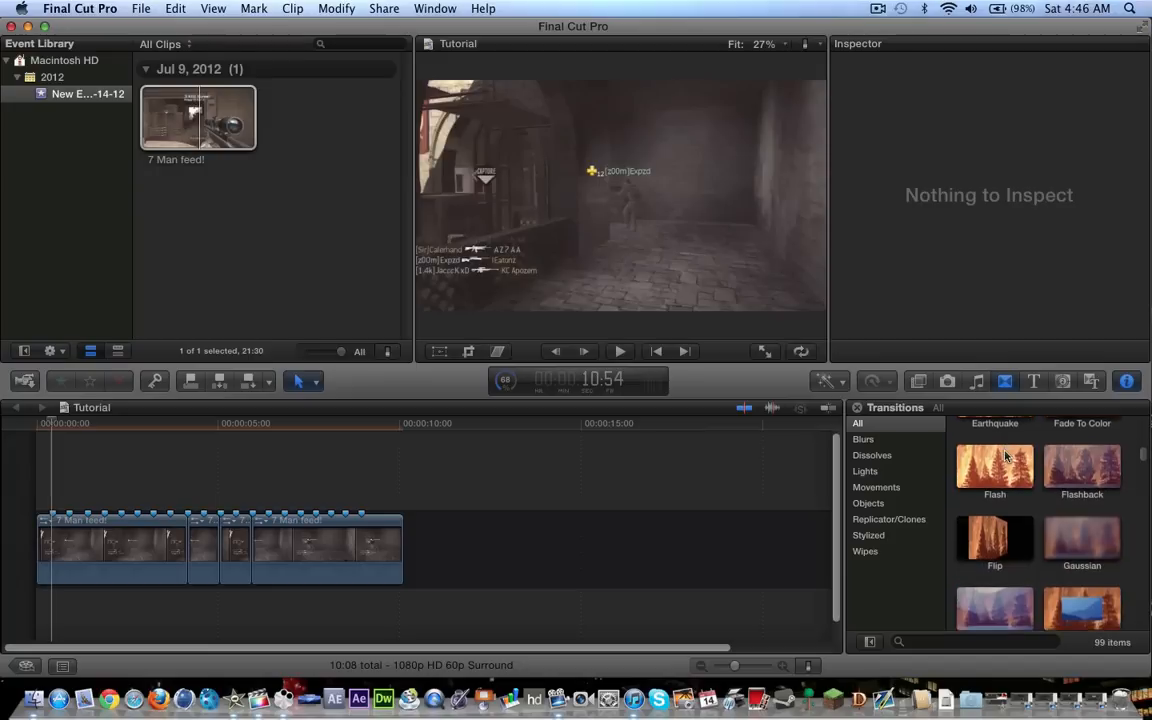
scroll(1007, 456, "down", 8)
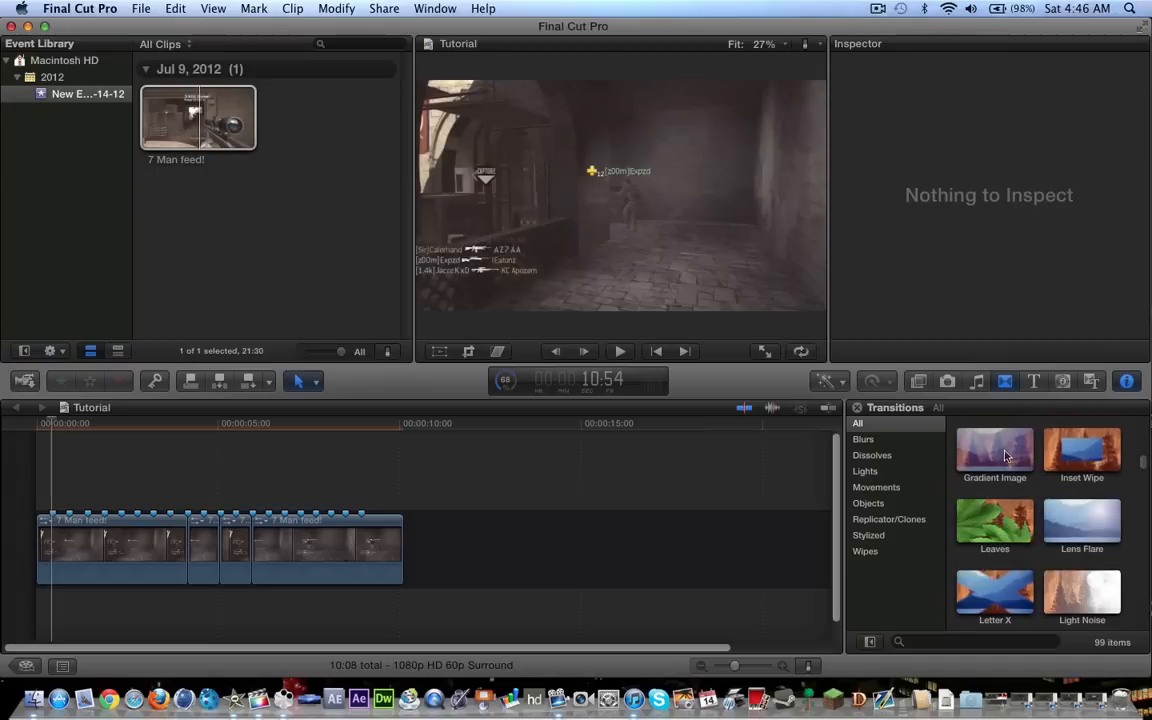
scroll(1007, 456, "down", 8)
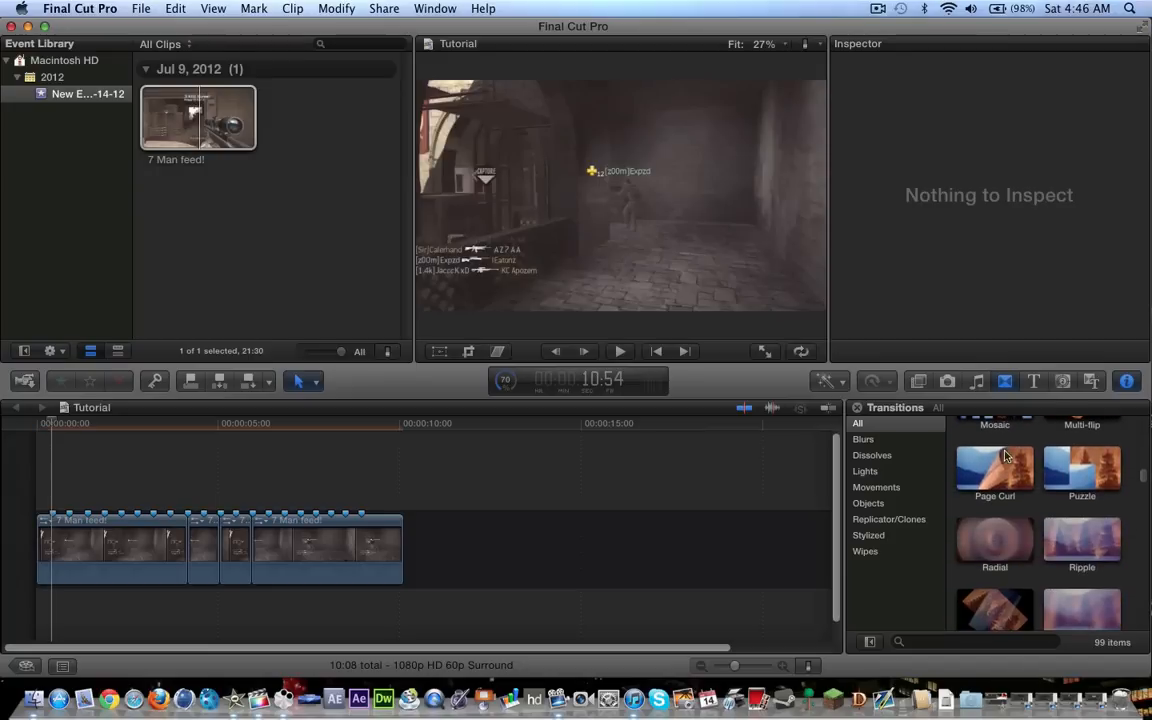
scroll(1007, 456, "up", 20)
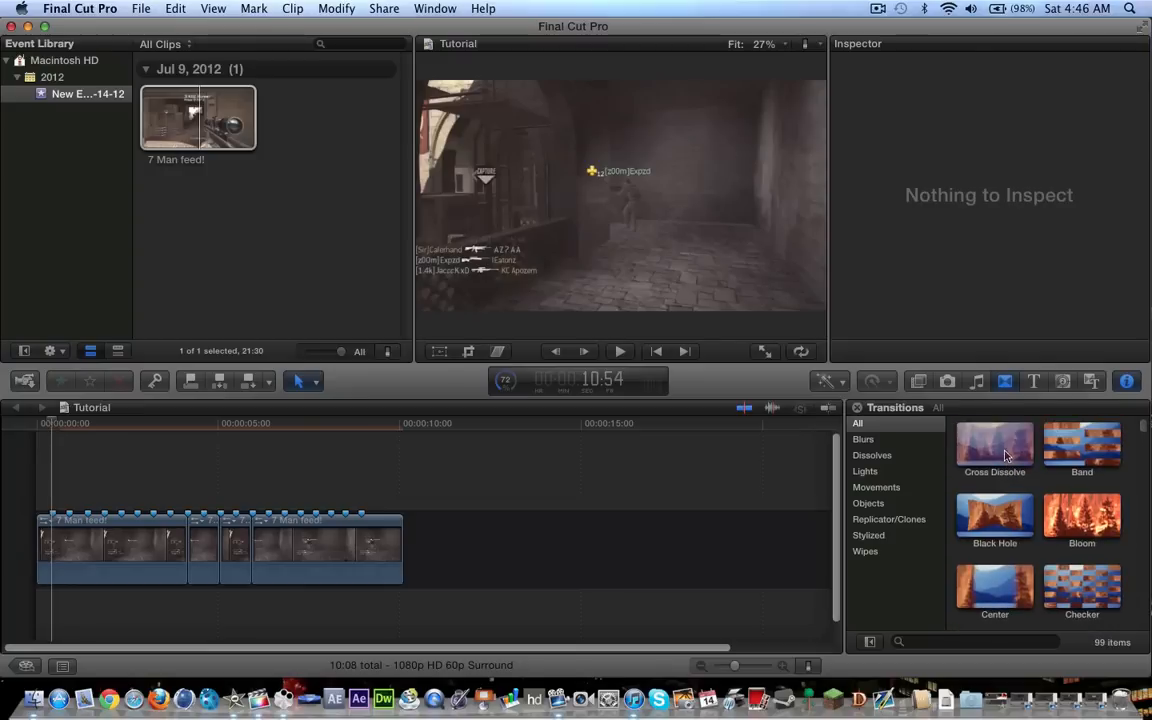
scroll(1007, 456, "down", 8)
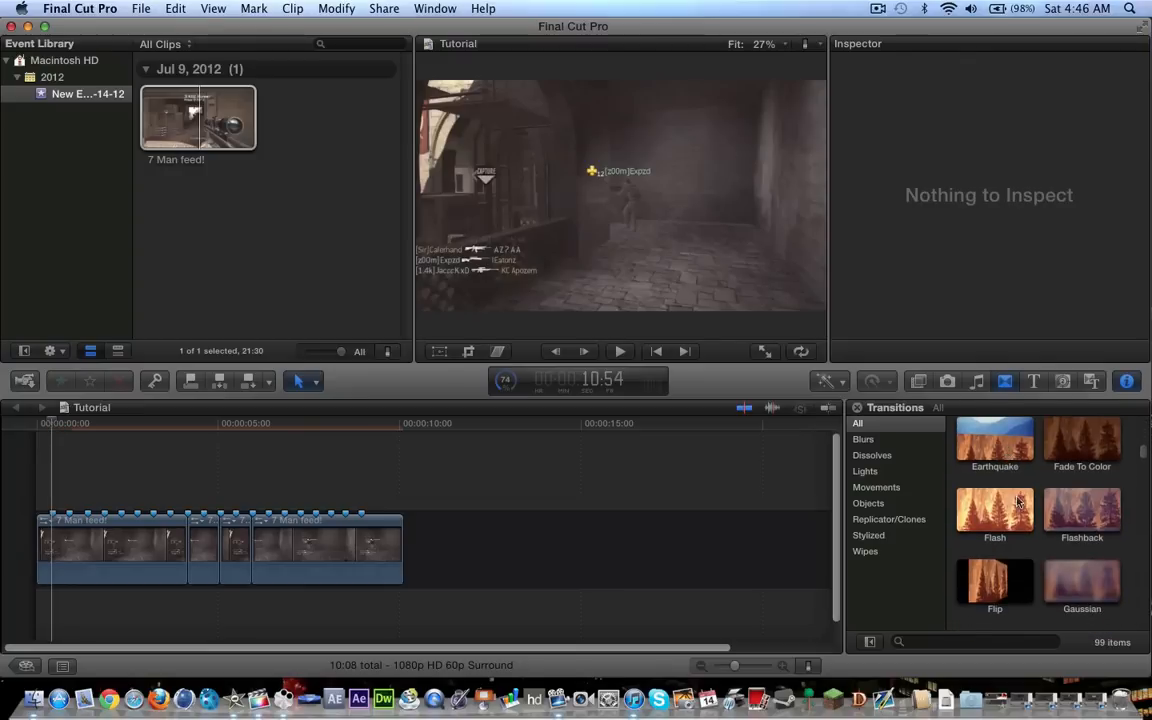
left_click(1004, 533)
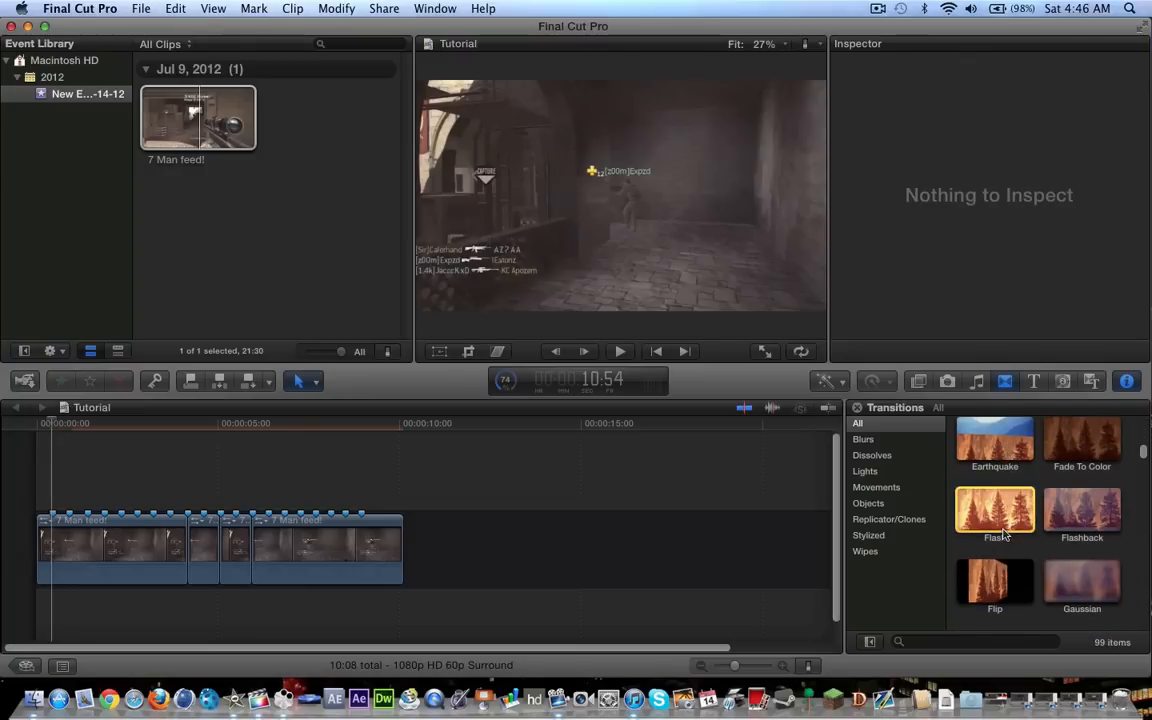
left_click_drag(1004, 533, 252, 550)
left_click_drag(995, 510, 174, 533)
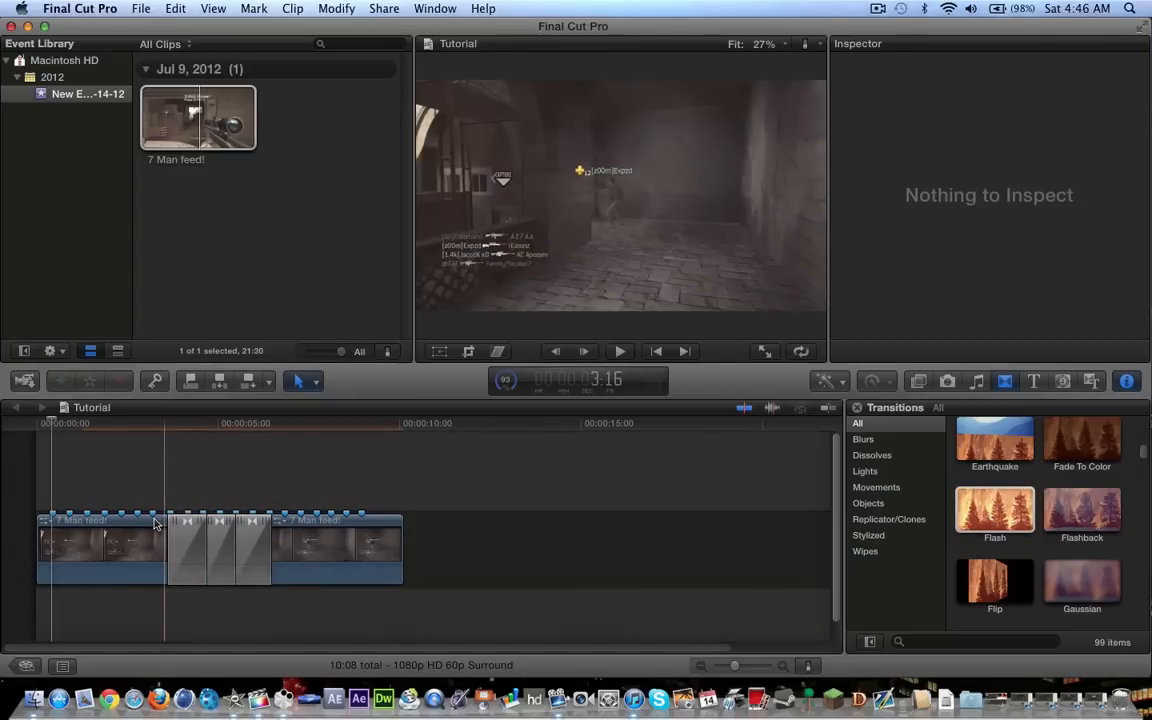
key("space")
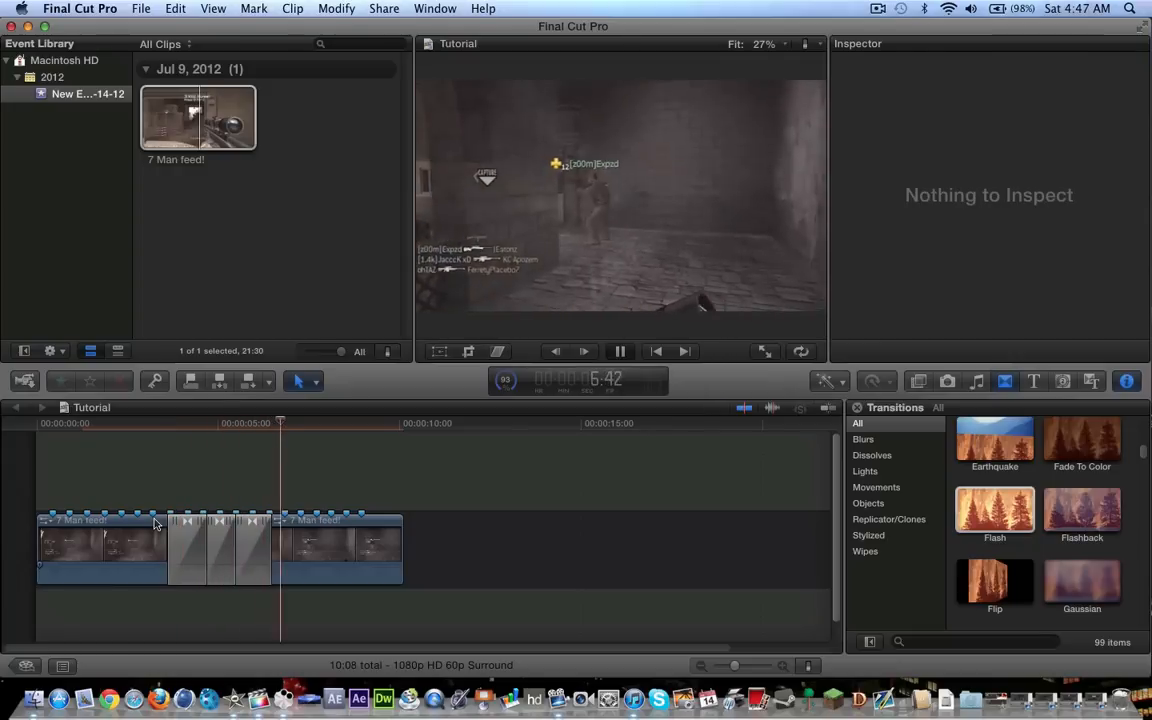
key("space")
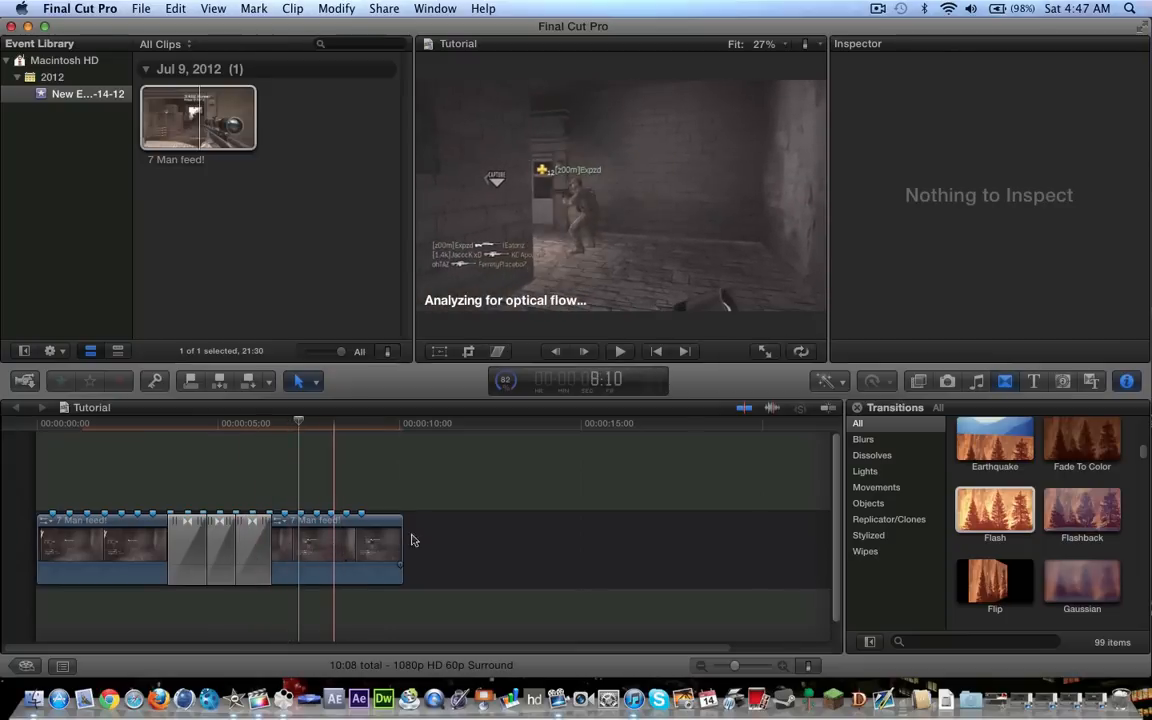
Cut the last clip at the first marker after the Flash transitions, at about 6:51
left_click(782, 665)
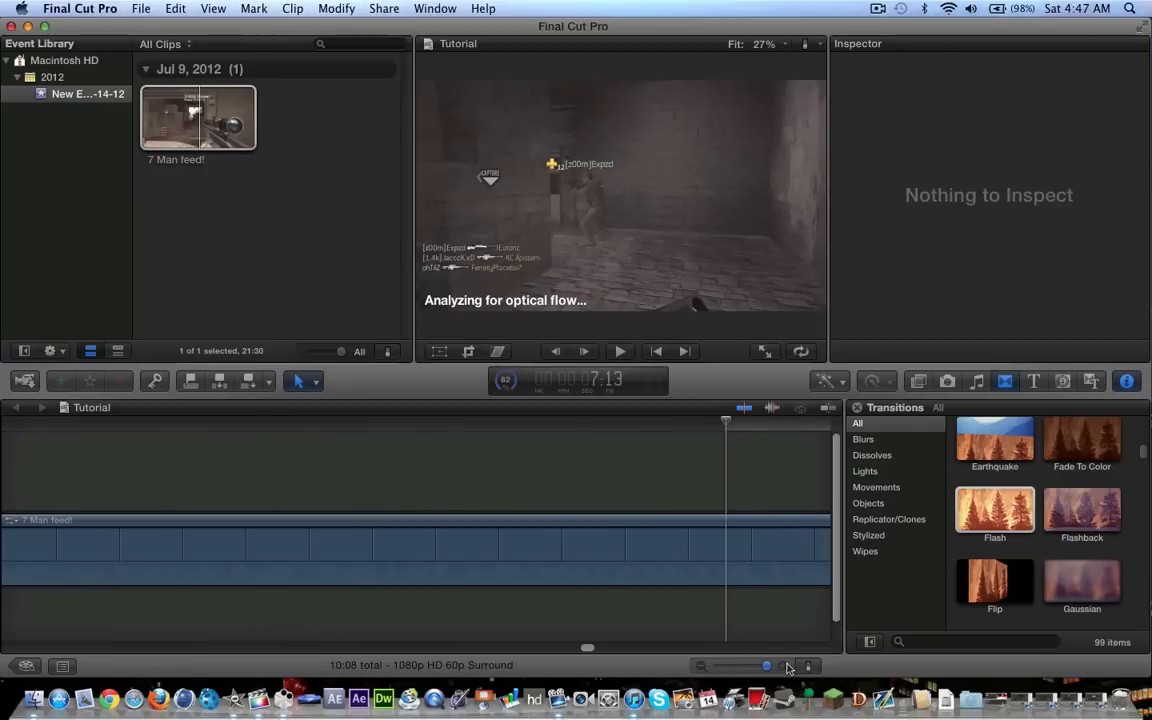
left_click_drag(771, 670, 761, 669)
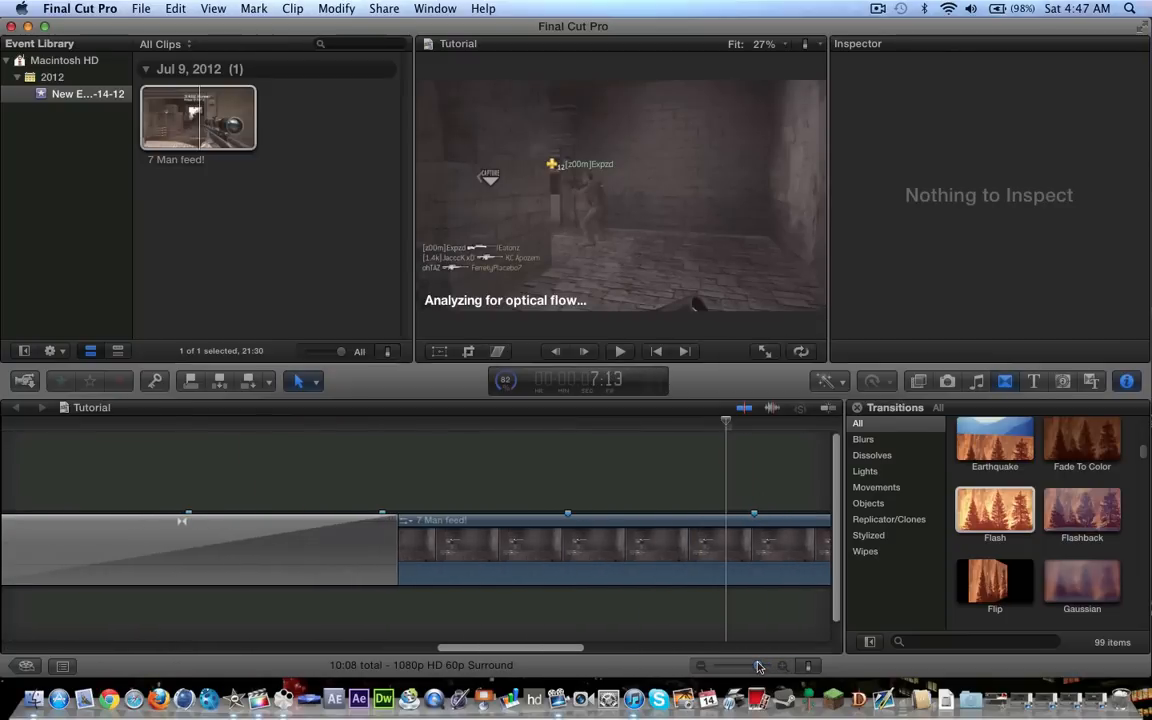
scroll(690, 604, "right", 2)
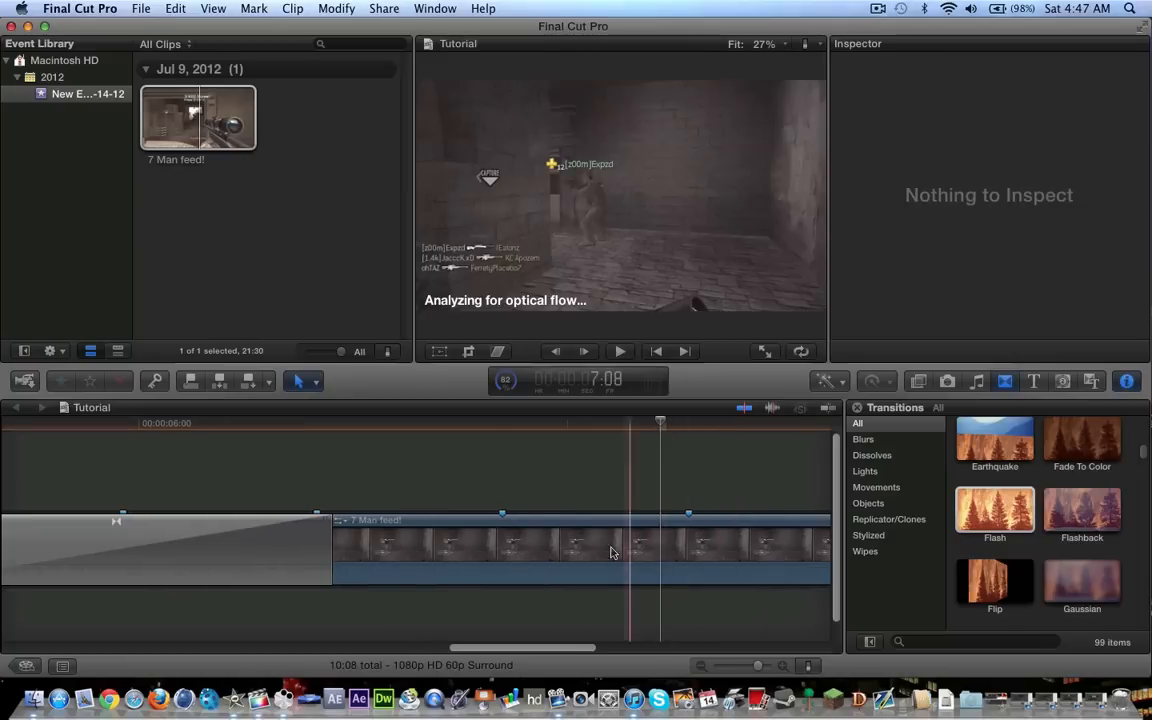
key("b")
left_click(502, 550)
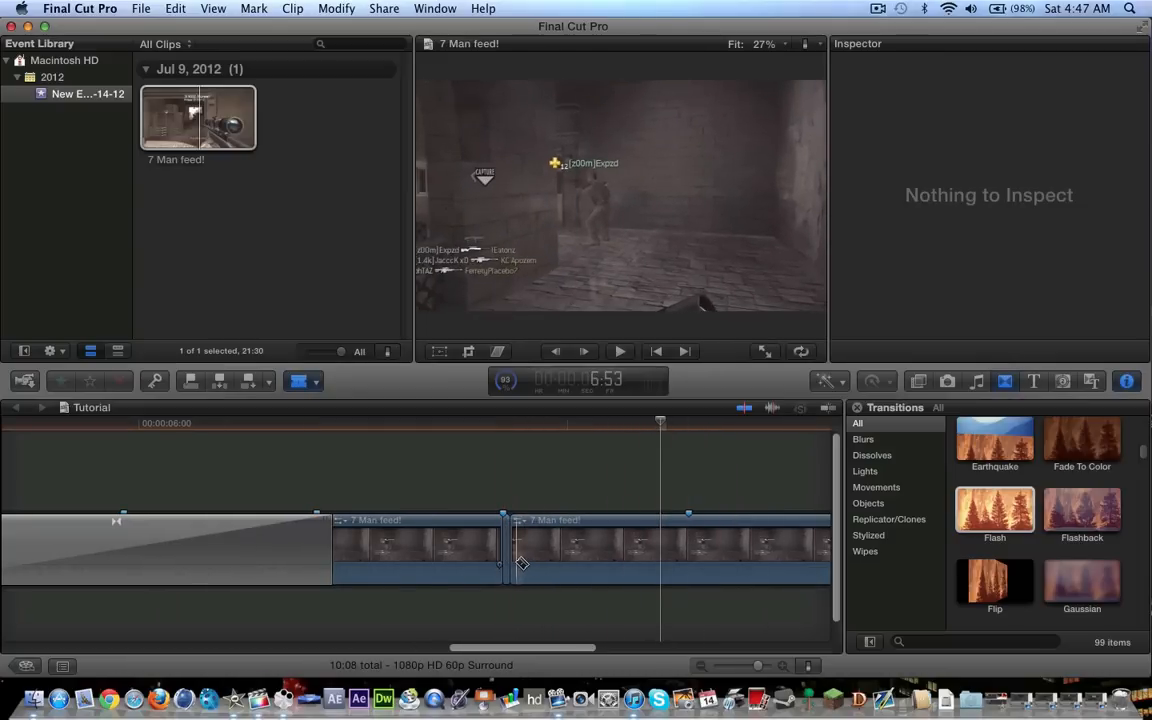
Try several more cuts a frame or two apart after that marker and a Flash transition on one of them
left_click(520, 560)
left_click(527, 568)
left_click(535, 571)
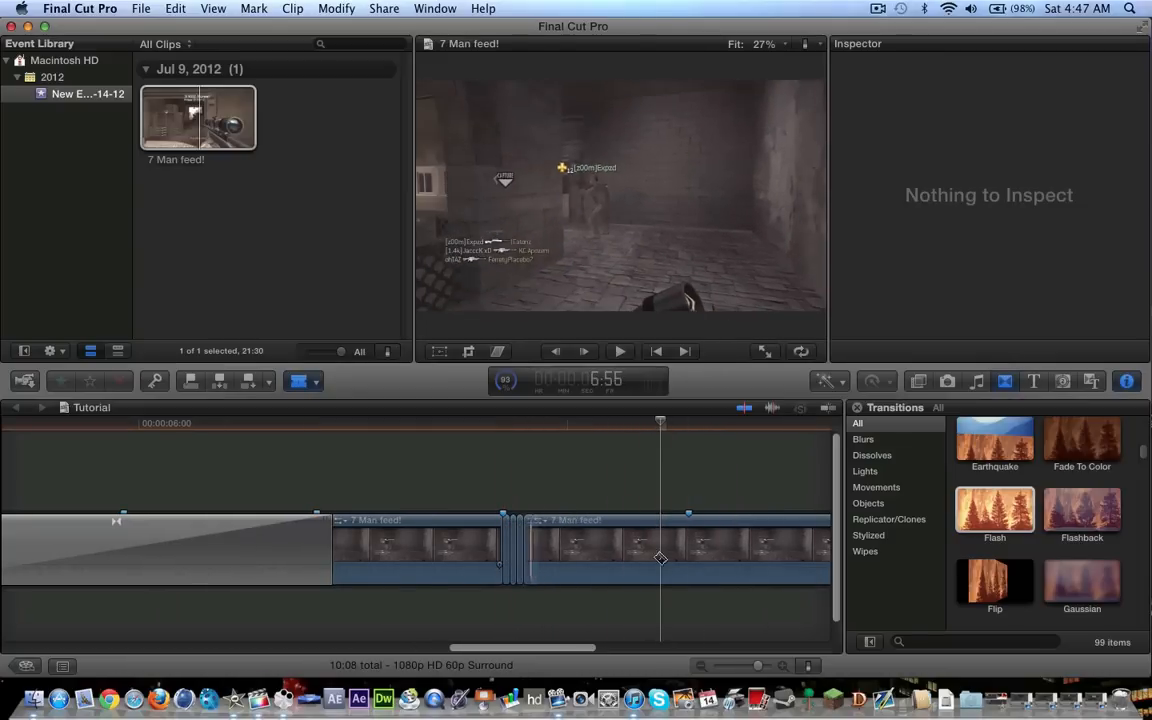
left_click_drag(980, 501, 533, 566)
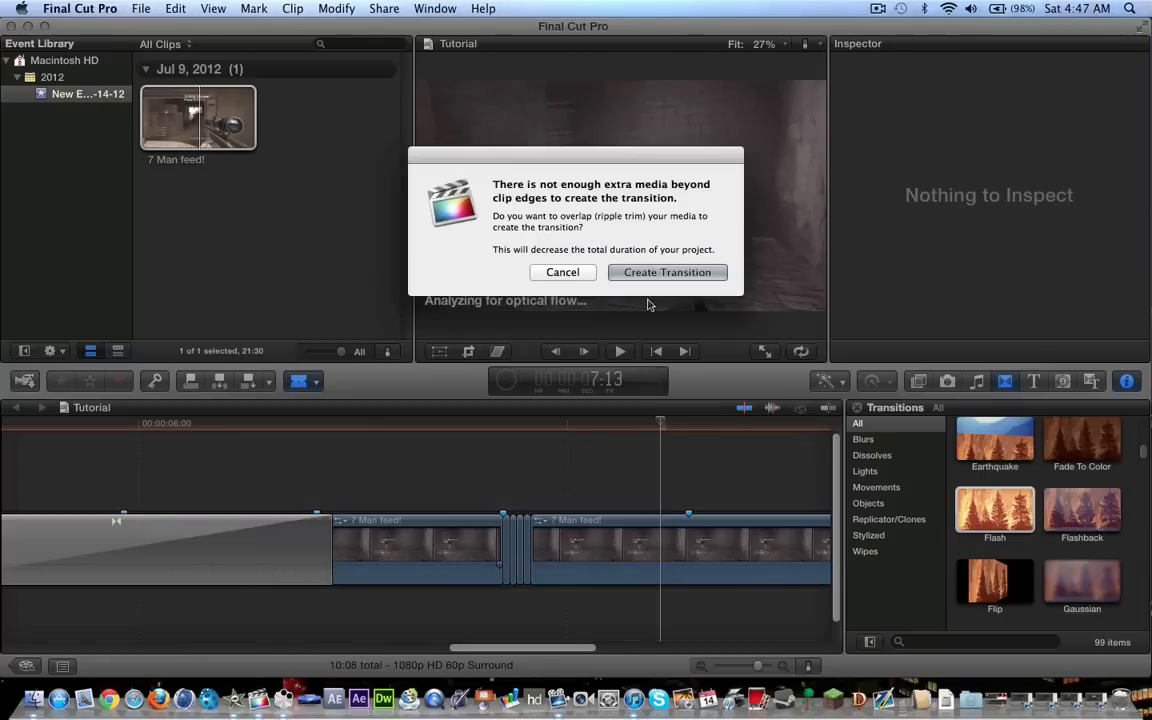
left_click(656, 275)
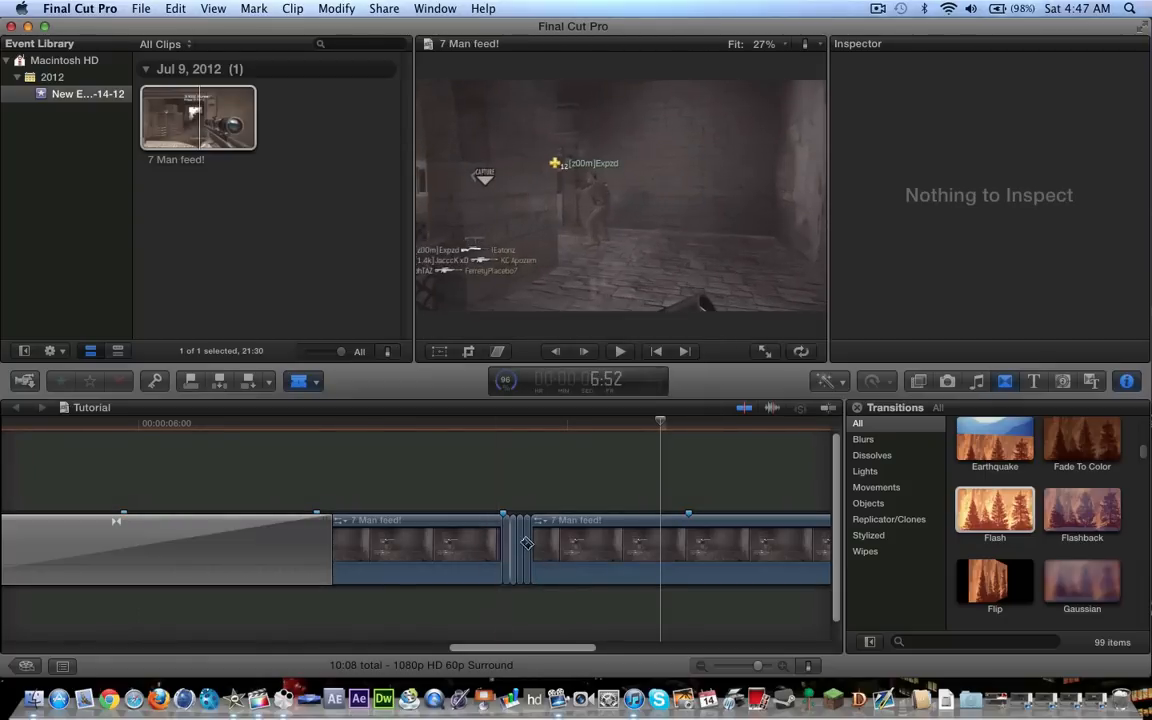
Undo the closely spaced cuts back to the single cut at the marker
key("super+z")
key("super+z")
key("super+z")
key("super+z")
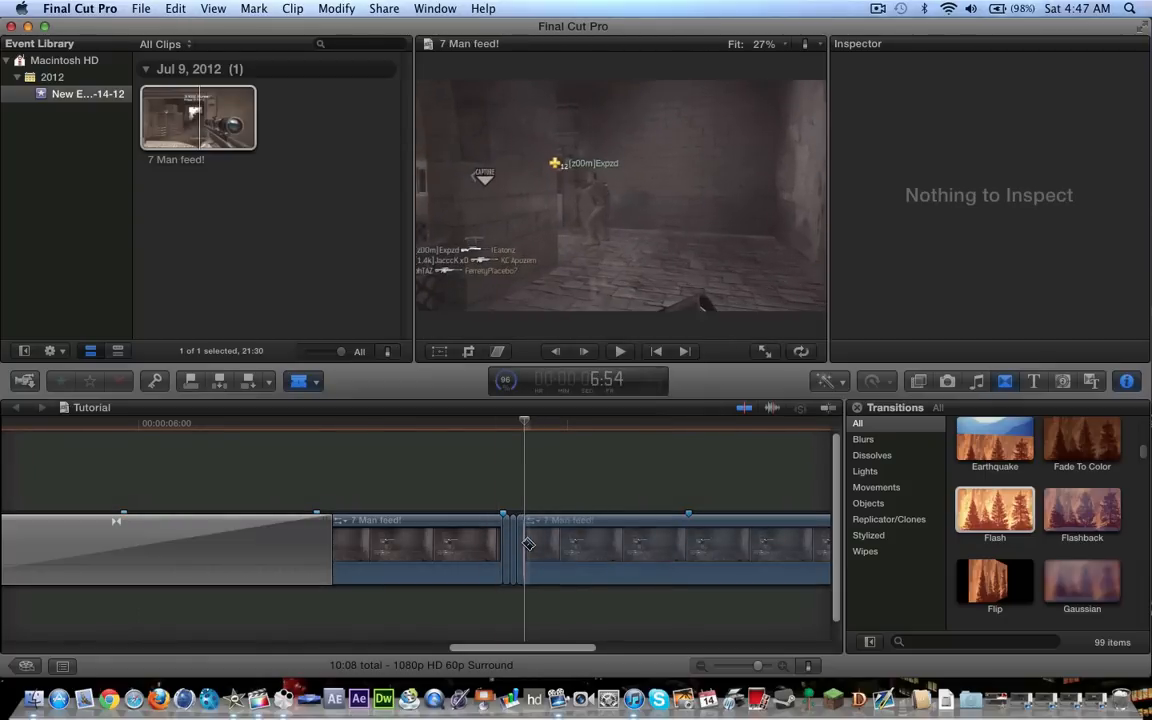
key("super+z")
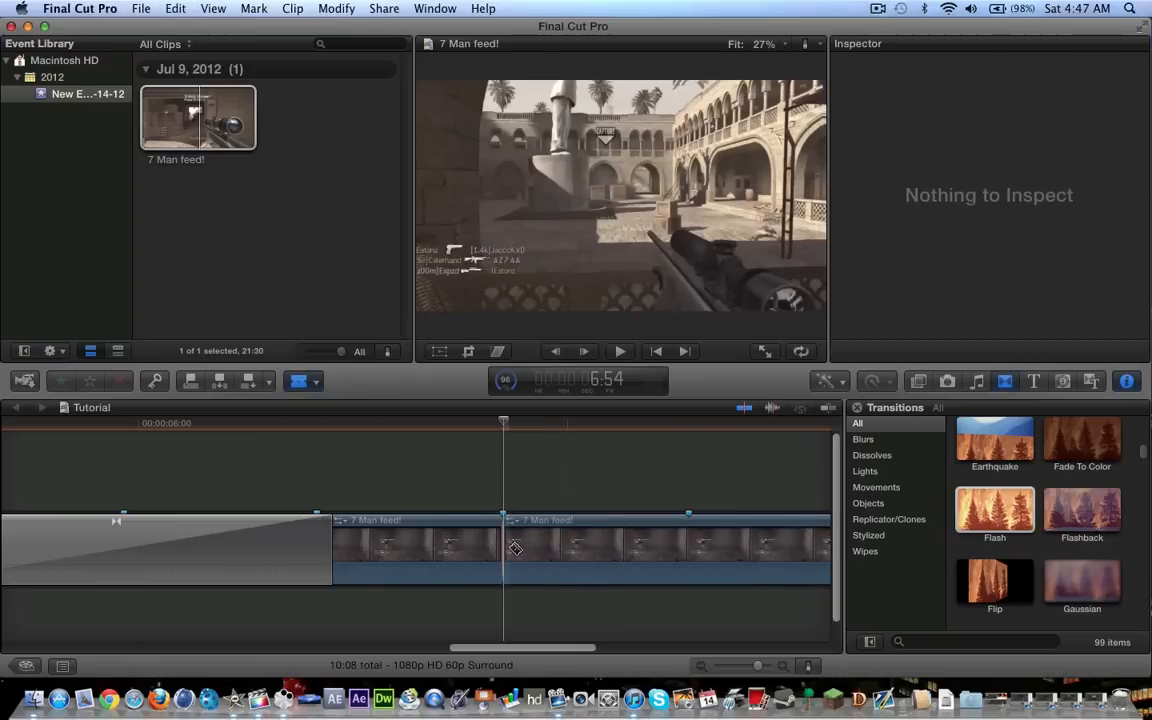
Cut the section between that marker and the next one into seven short pieces a few frames long
left_click(533, 548)
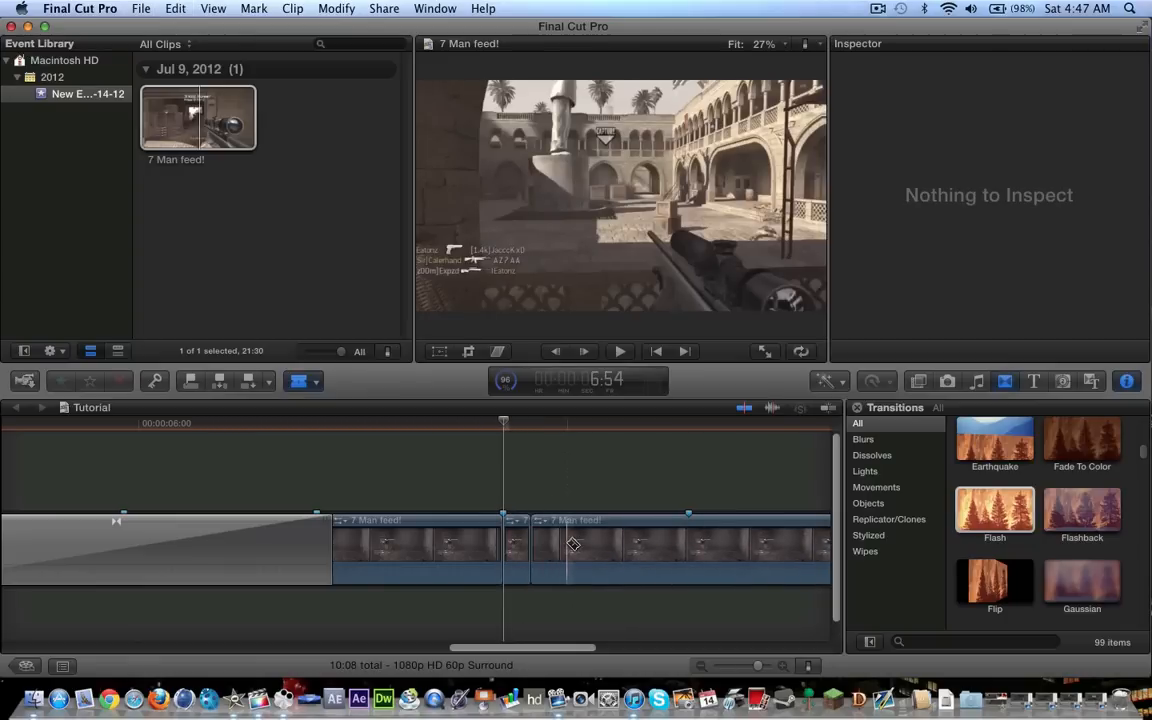
left_click(559, 543)
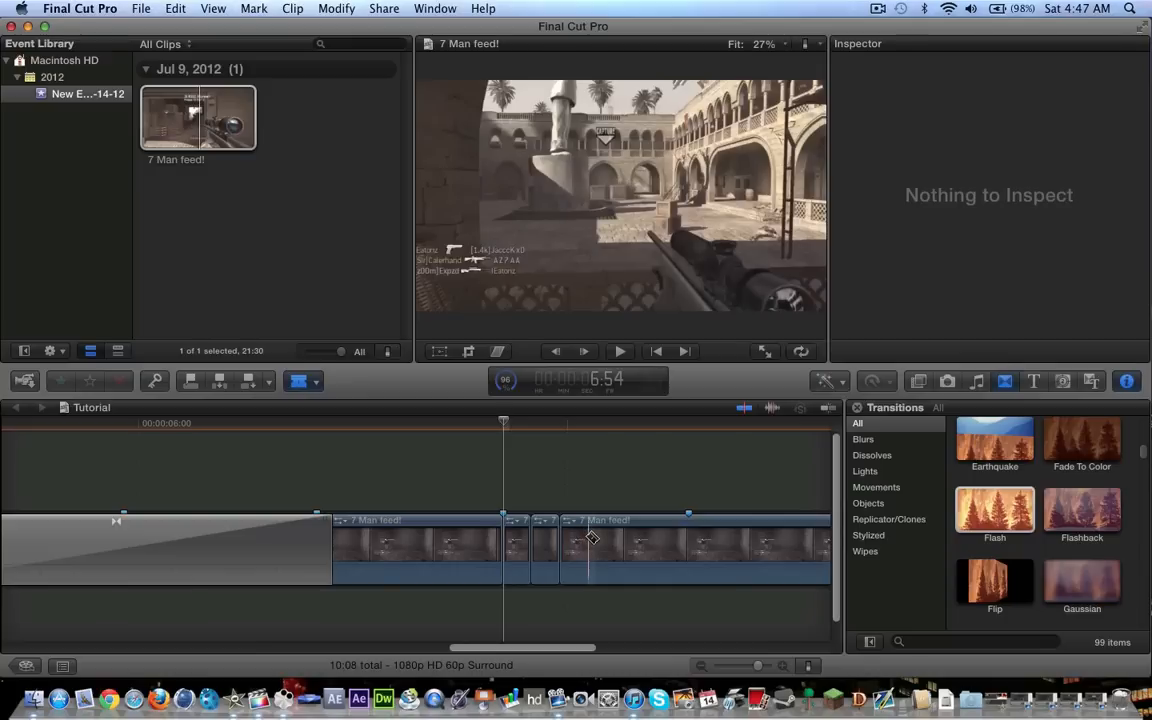
left_click(645, 541)
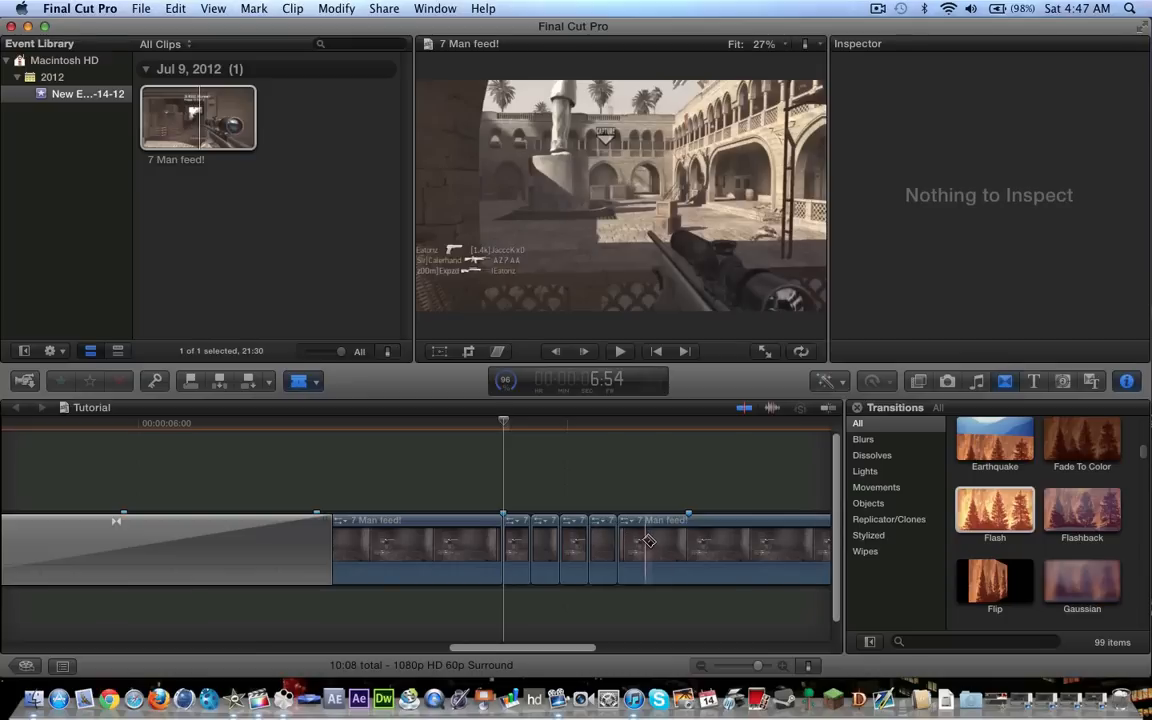
left_click(669, 541)
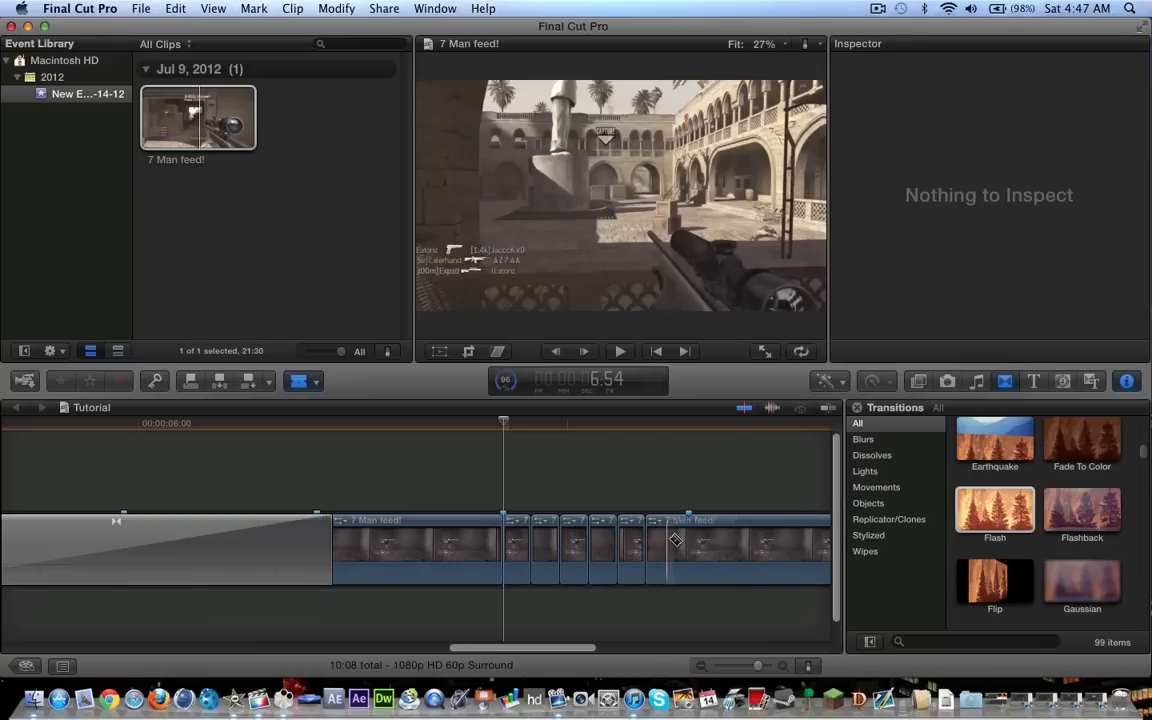
left_click(680, 537)
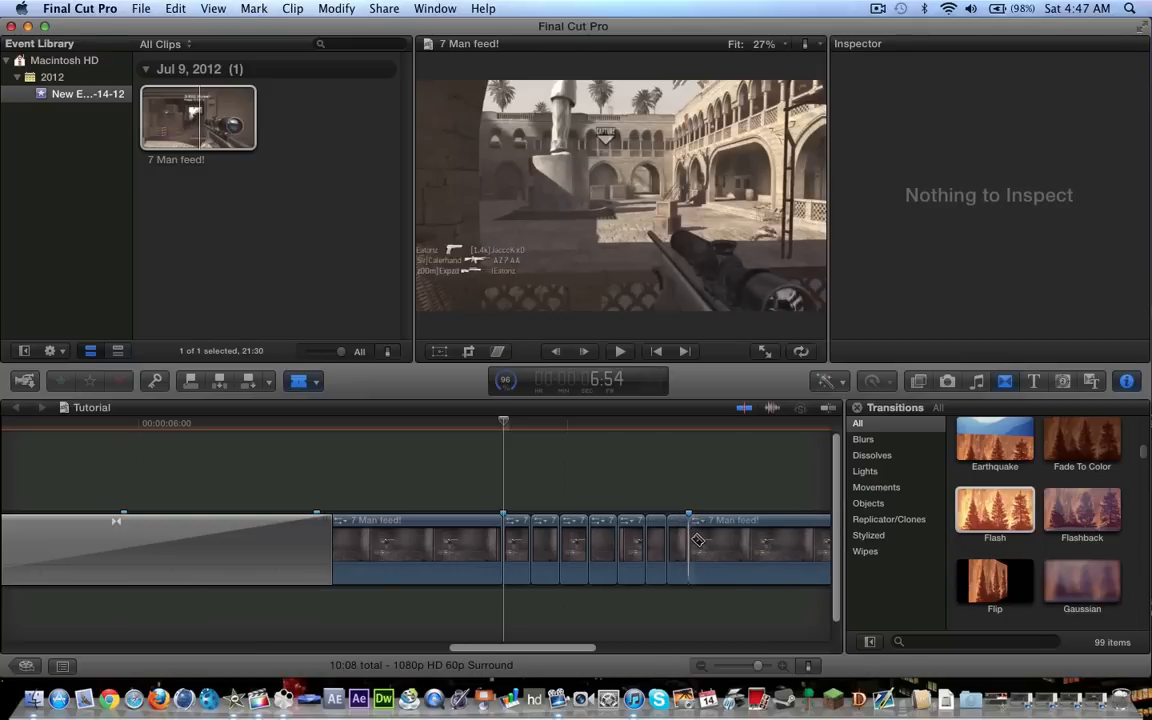
Try Flash transitions on the last of the short pieces and delete them again
left_click_drag(995, 524, 617, 551)
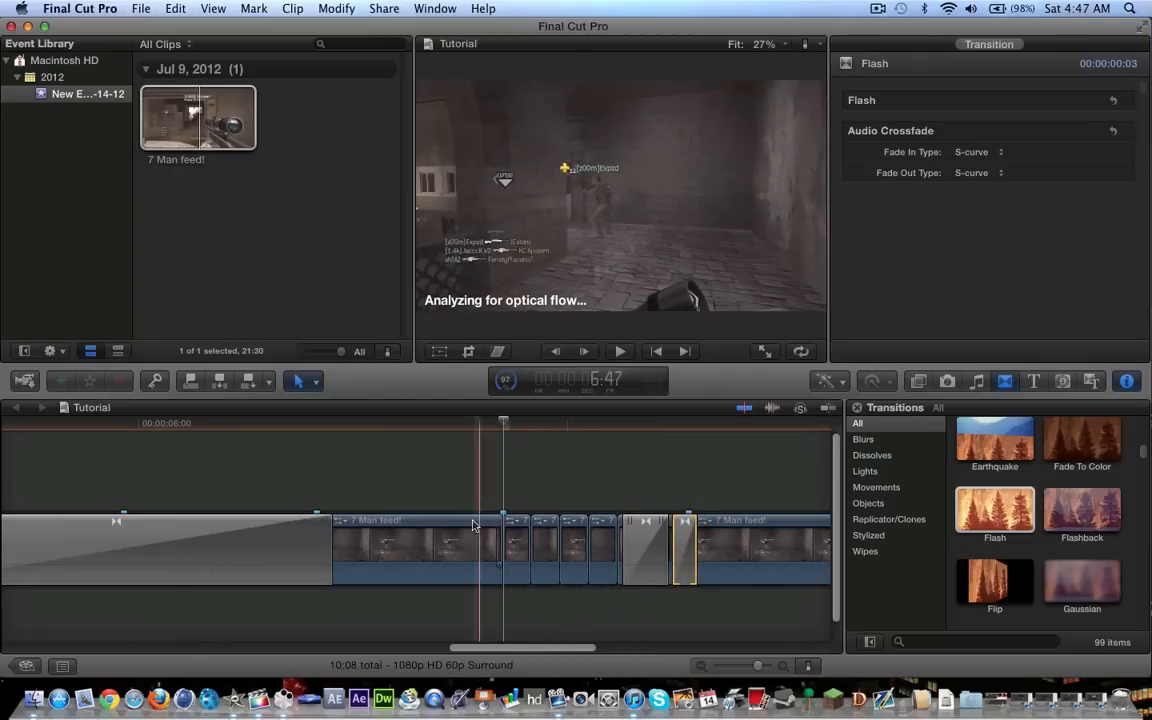
left_click(650, 560)
key("Delete")
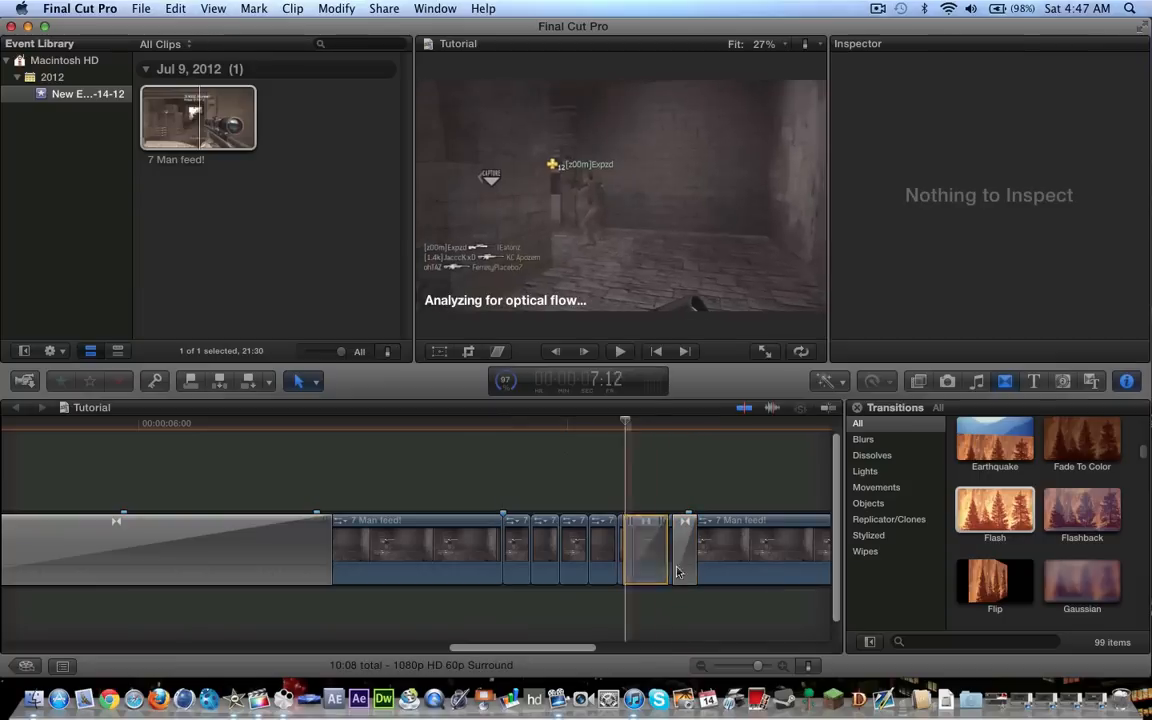
left_click(682, 562)
key("Delete")
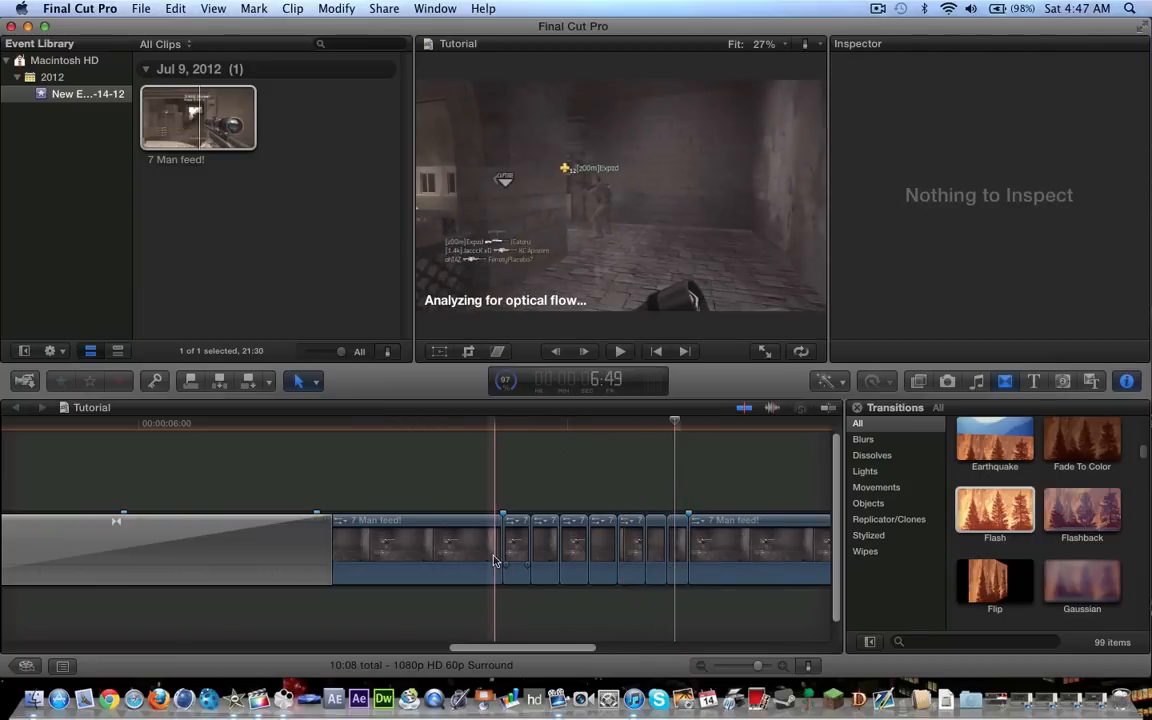
Play the section with the short pieces to preview the rapid cuts
key("space")
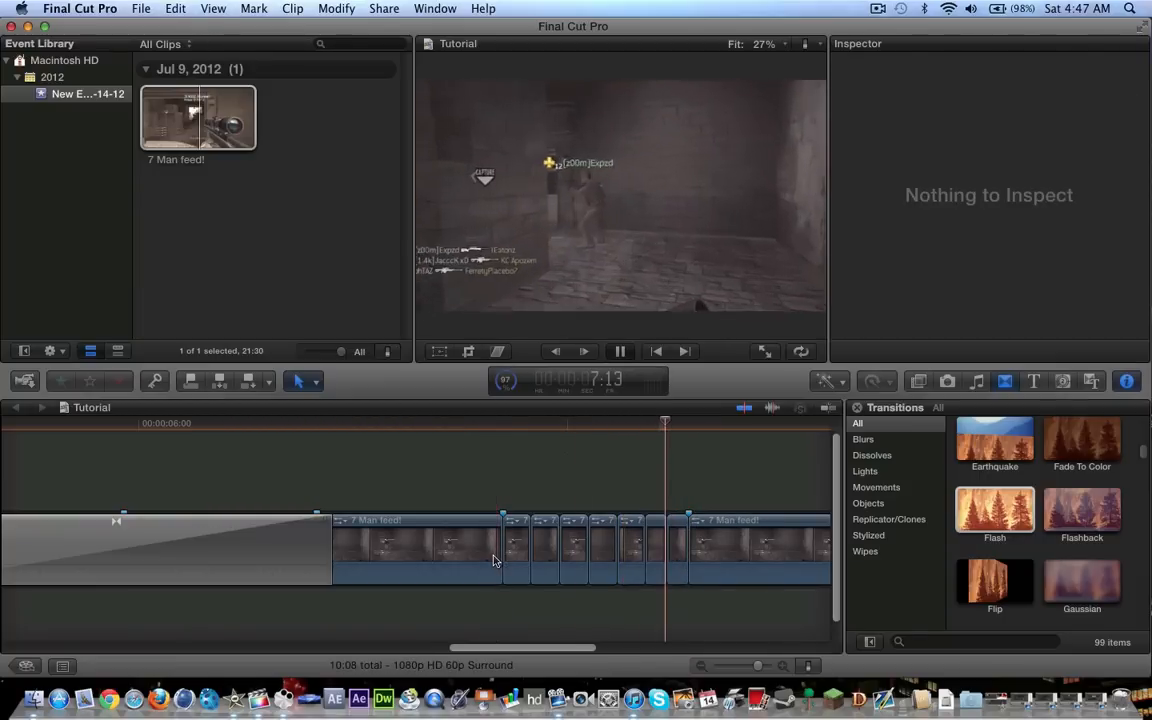
scroll(484, 546, "right", 1)
key("space")
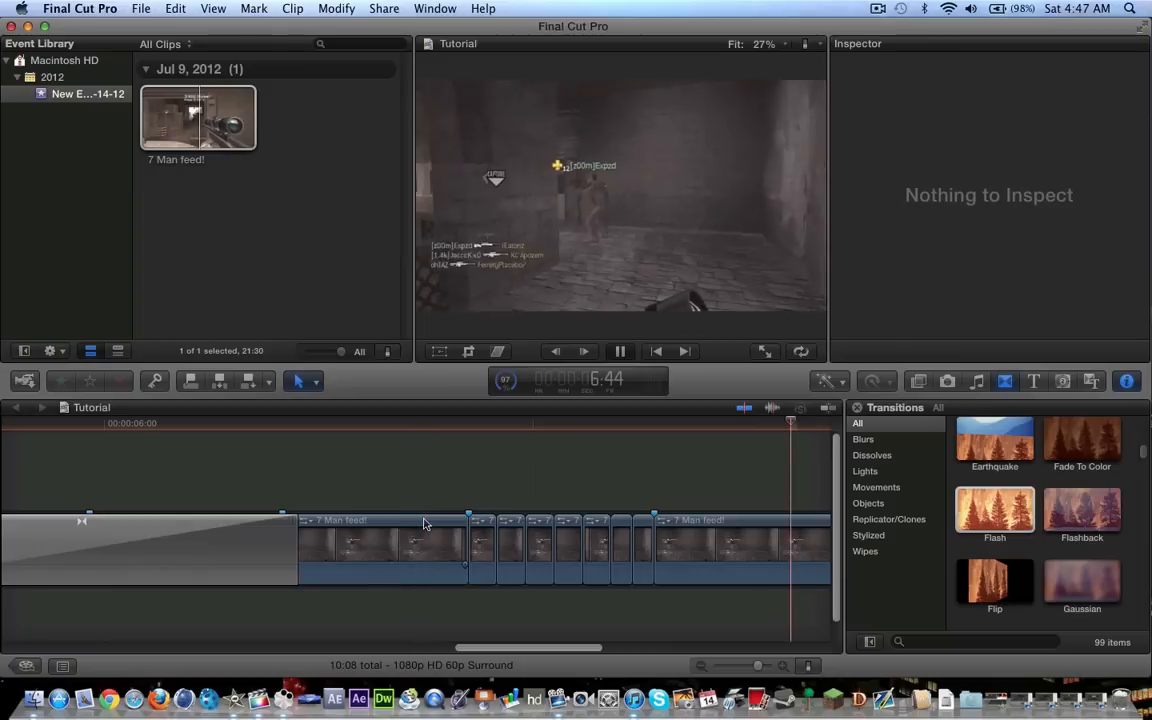
key("space")
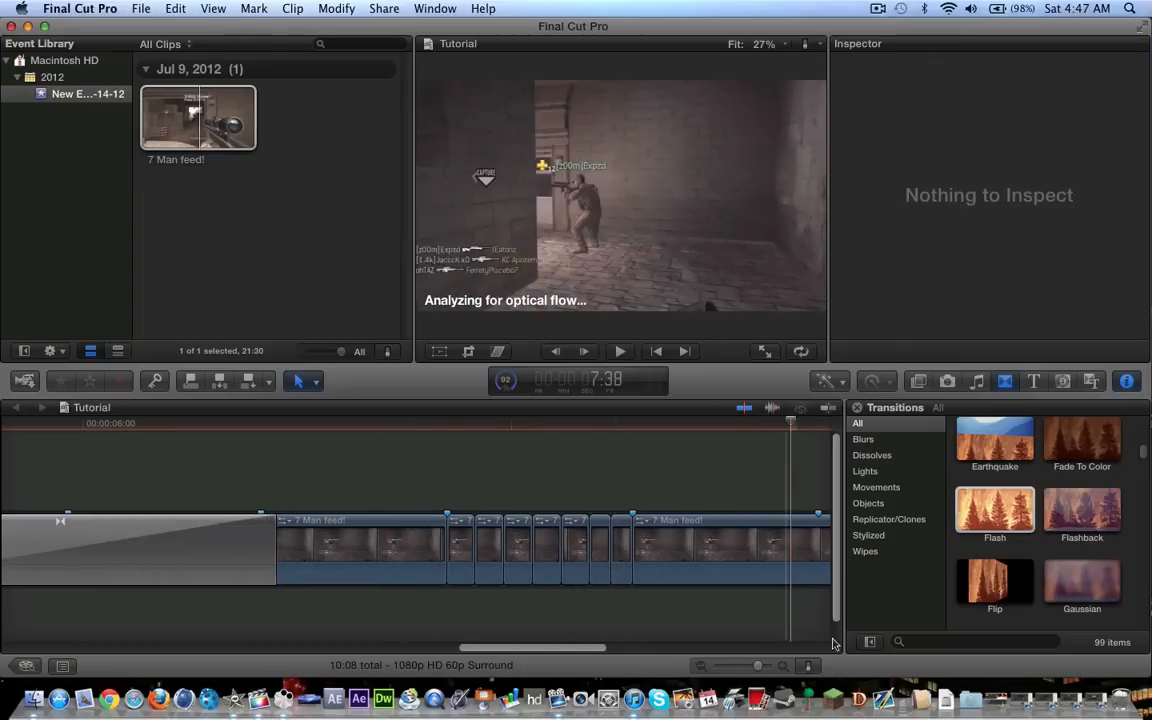
left_click(742, 667)
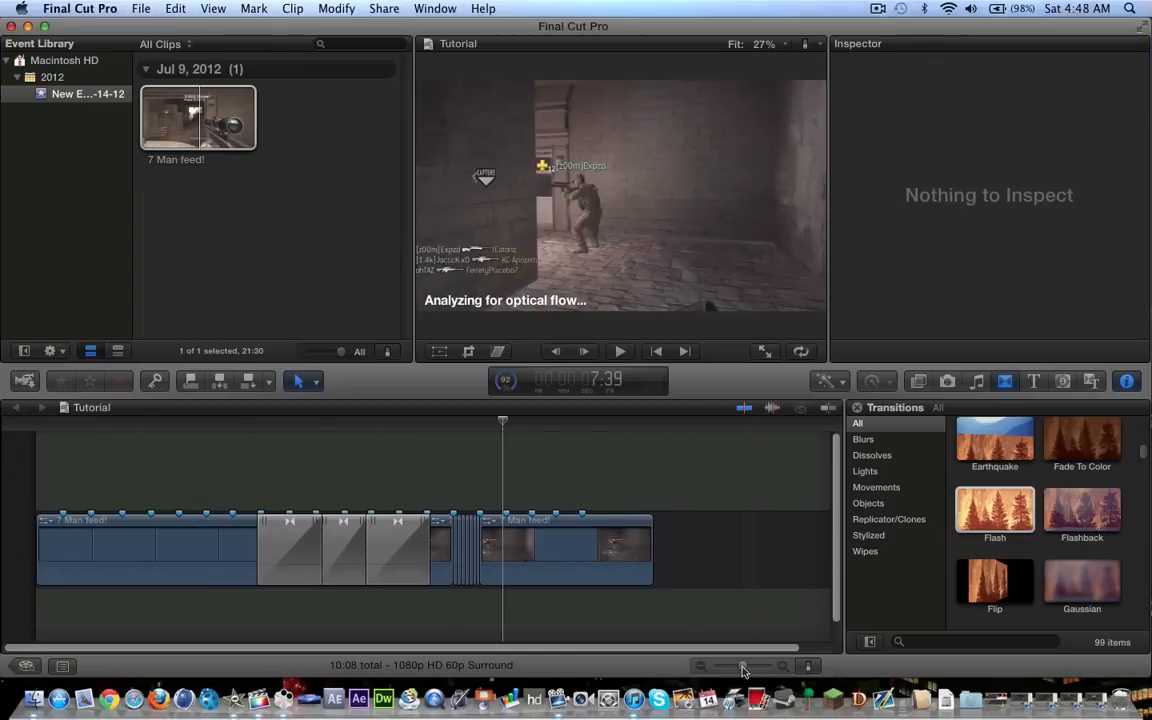